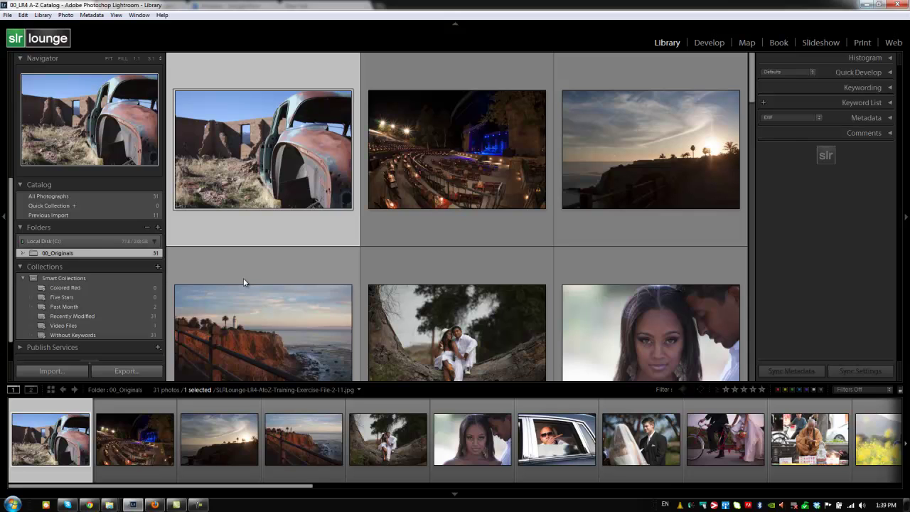
- Show the Library toolbar (T), shrink the thumbnails, and hide the side panels and module picker (Tab, F5)
key("t")
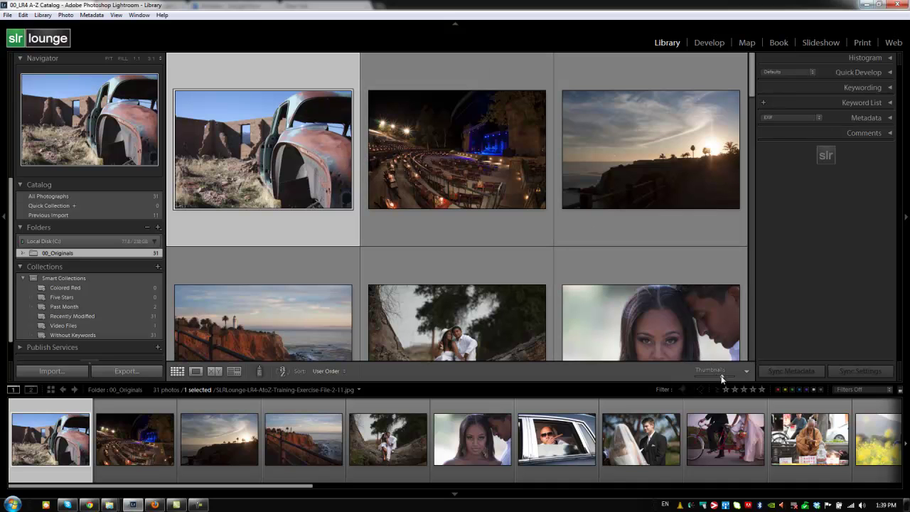
left_click_drag(721, 379, 714, 378)
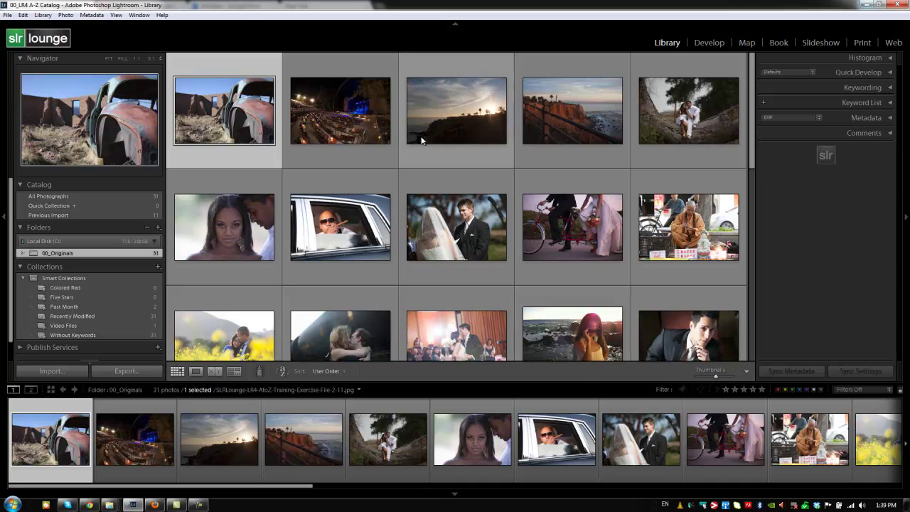
key("Tab")
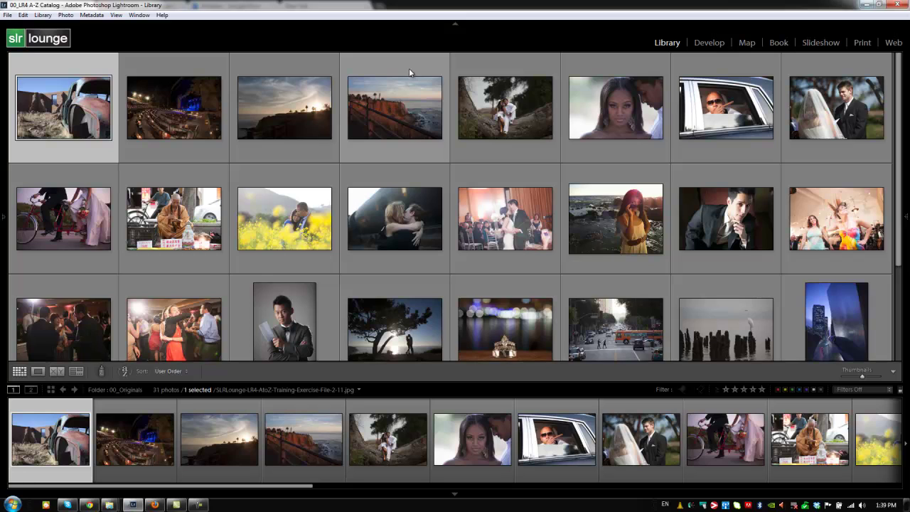
key("F5")
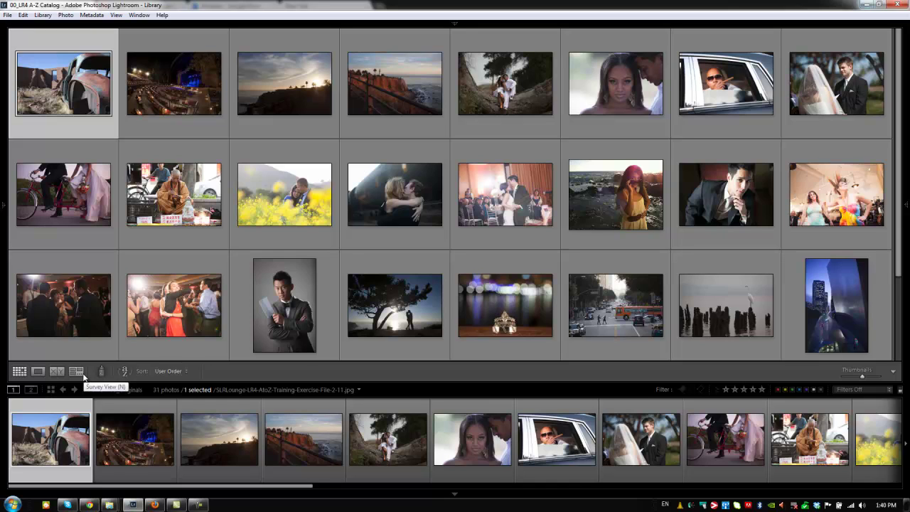
- Switch to Loupe, then Compare, then back to Grid, and select then deselect the sunset photo
left_click(38, 371)
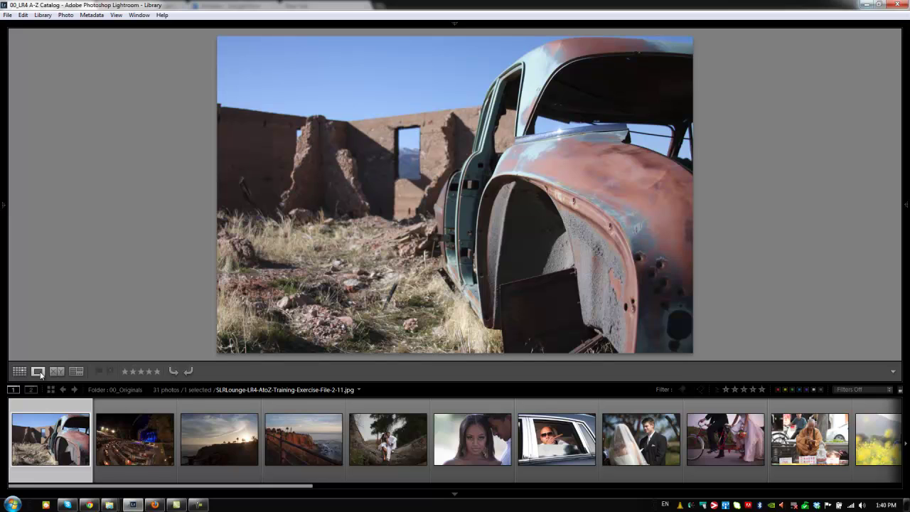
left_click(57, 372)
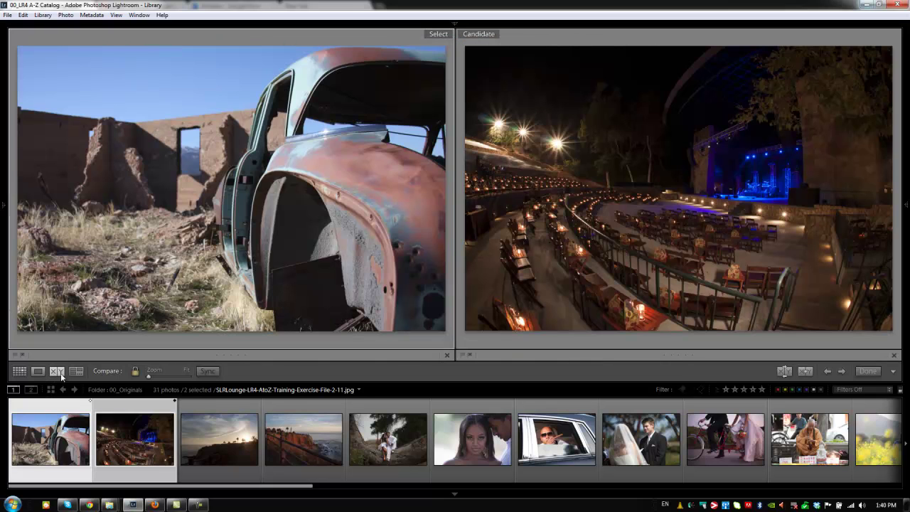
left_click(20, 372)
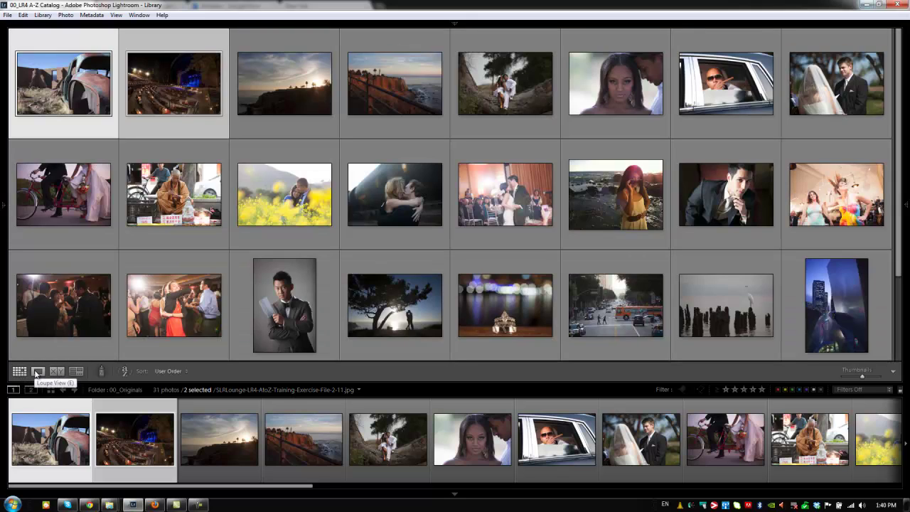
left_click(274, 66)
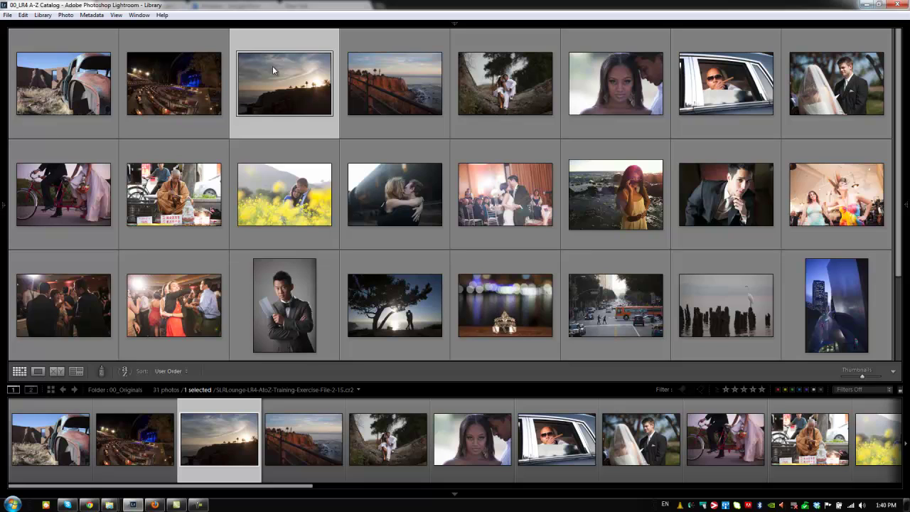
key("ctrl+d")
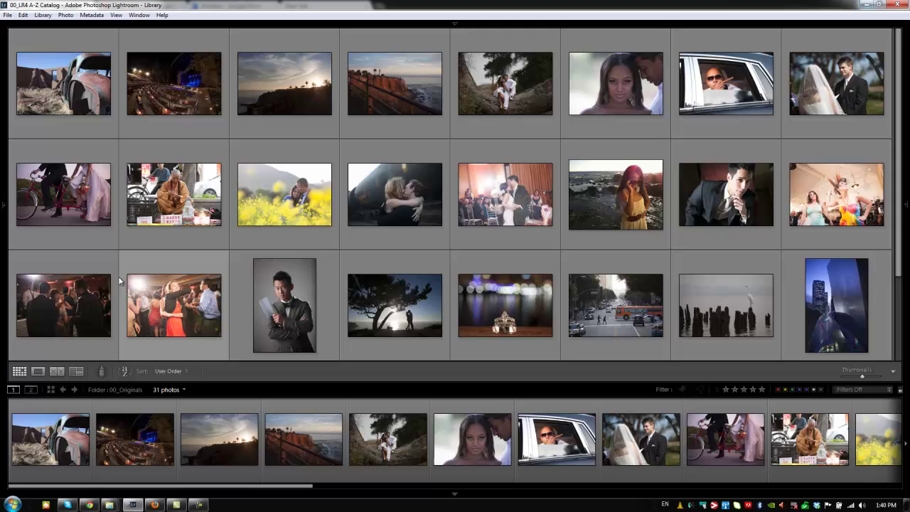
- Turn on the Painter and set it to paint the Rejected flag
left_click(102, 373)
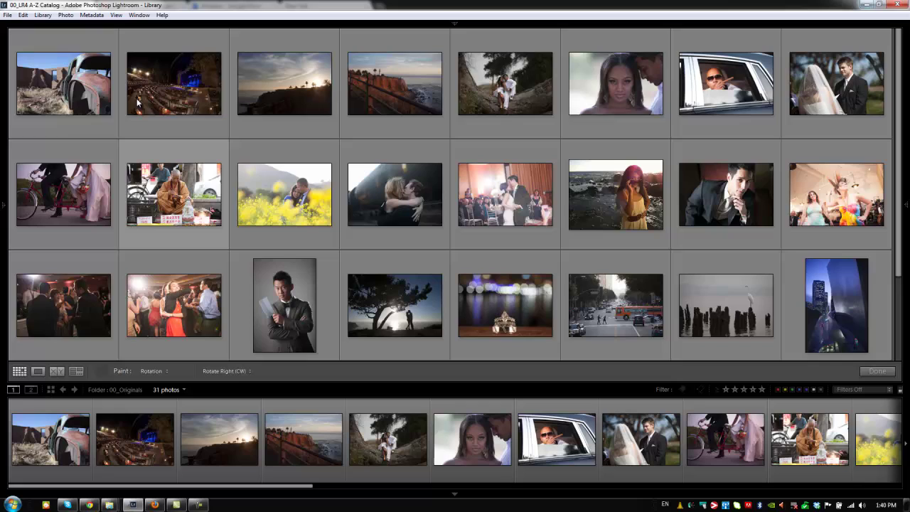
left_click(155, 372)
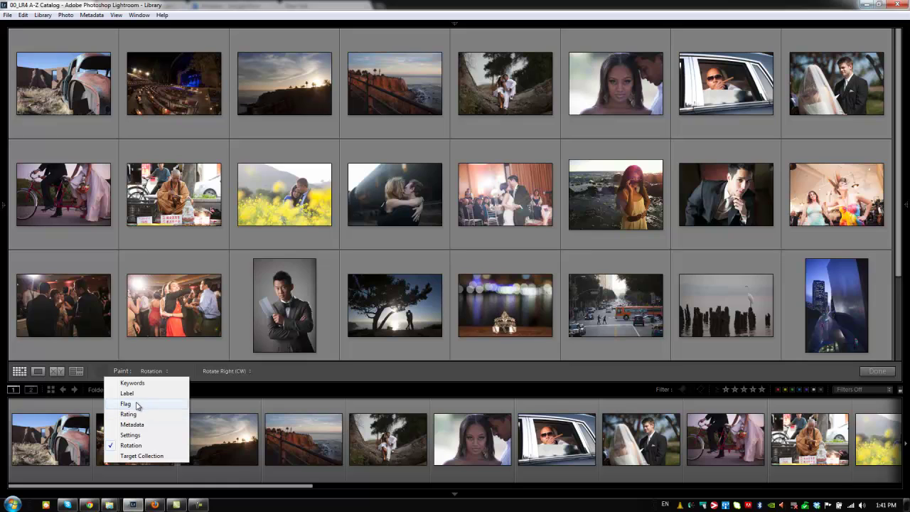
left_click(137, 403)
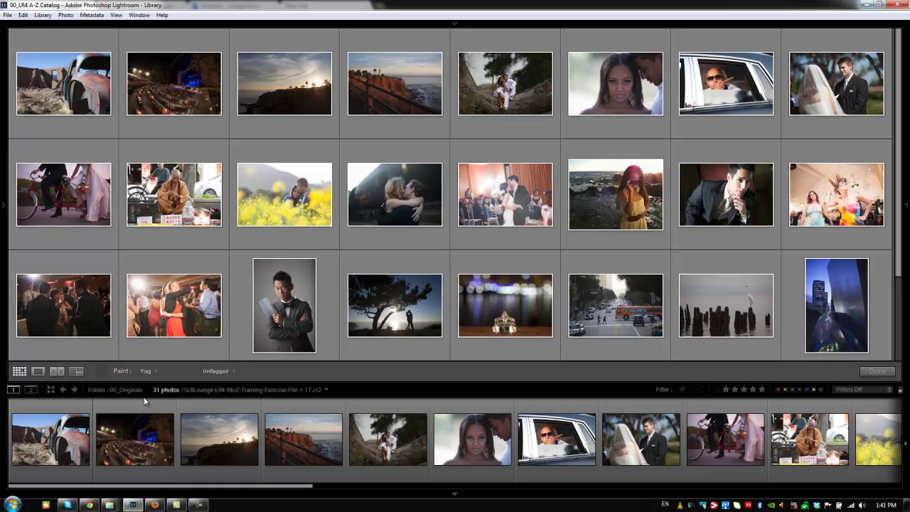
left_click(232, 374)
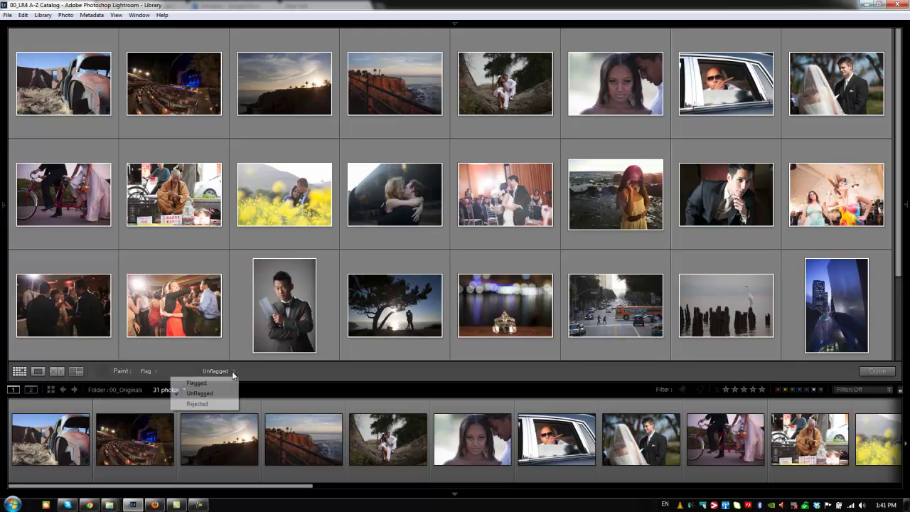
left_click(194, 404)
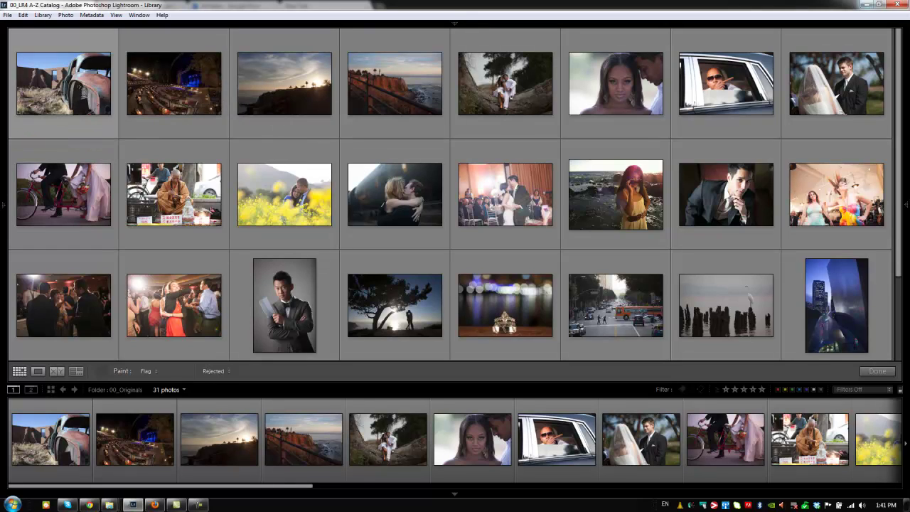
- Paint the Rejected flag onto all the top-row photos
left_click(84, 91)
left_click(148, 106)
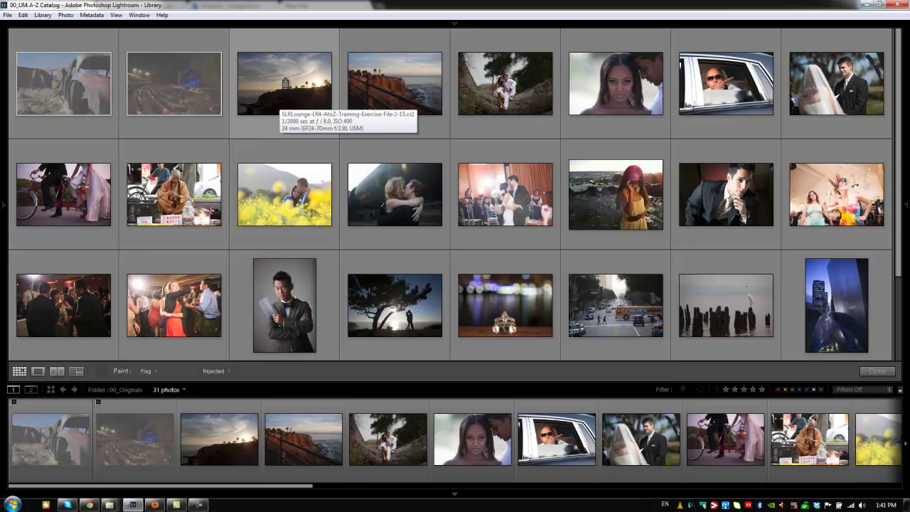
mouse_move(286, 83)
left_mouse_down()
mouse_move(777, 85)
mouse_move(853, 103)
mouse_move(677, 184)
mouse_move(102, 202)
left_mouse_up()
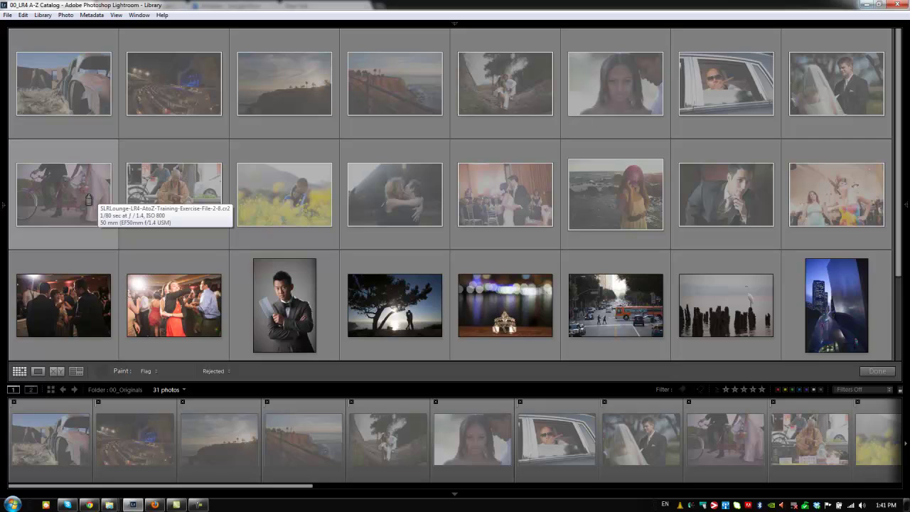
- Switch the painter to Unflagged, clear the flags from rows 1 and 2, and finish painting
left_click(211, 372)
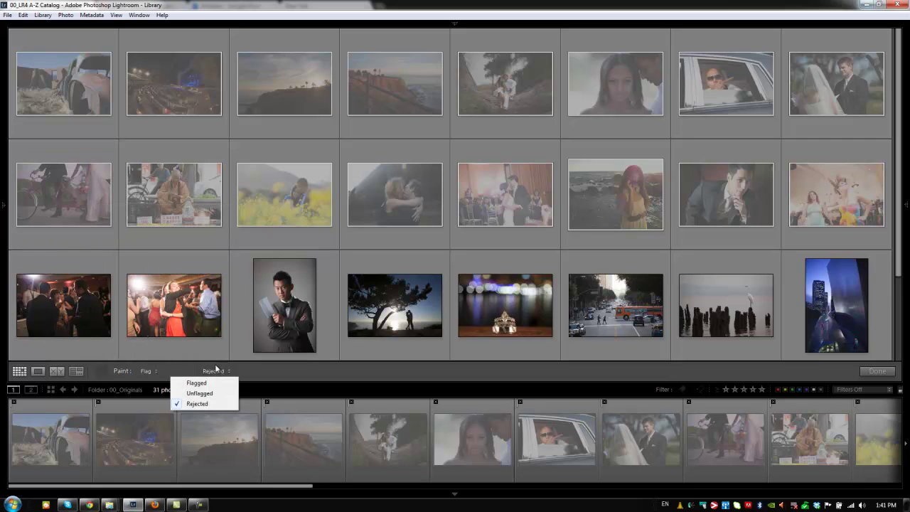
left_click(204, 392)
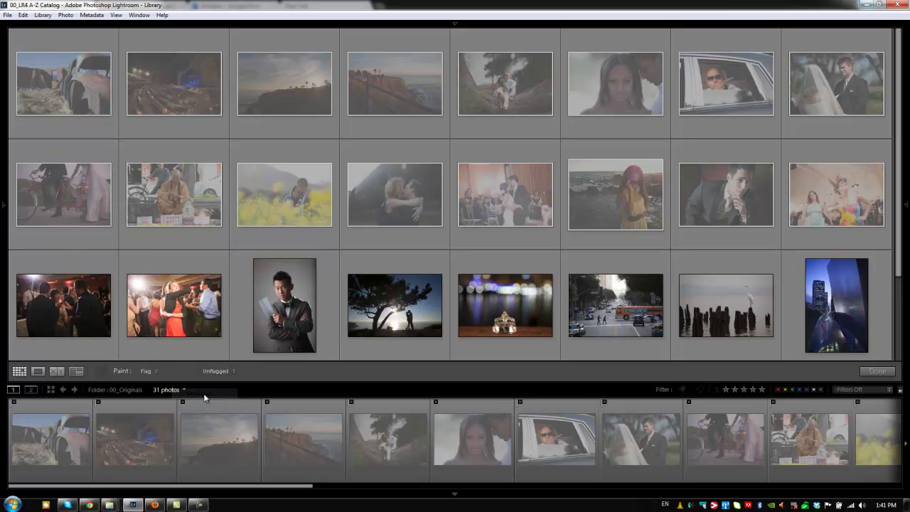
left_click(71, 194)
mouse_move(379, 197)
left_mouse_down()
mouse_move(843, 187)
mouse_move(837, 47)
mouse_move(810, 59)
left_mouse_up()
left_click_drag(86, 90, 87, 91)
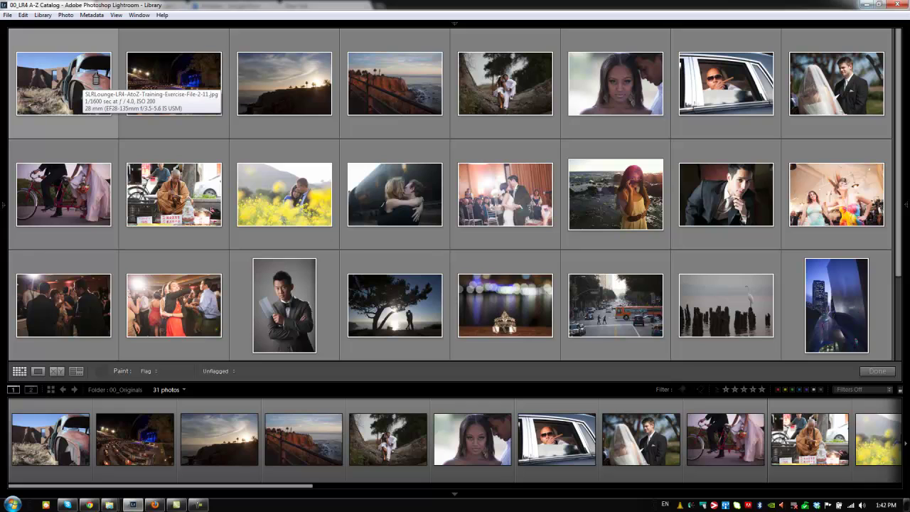
left_click(101, 371)
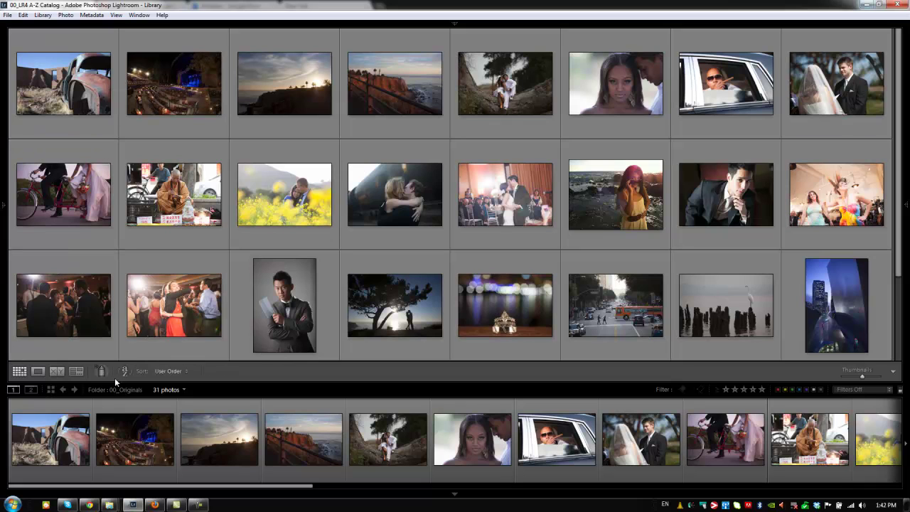
left_click(118, 119)
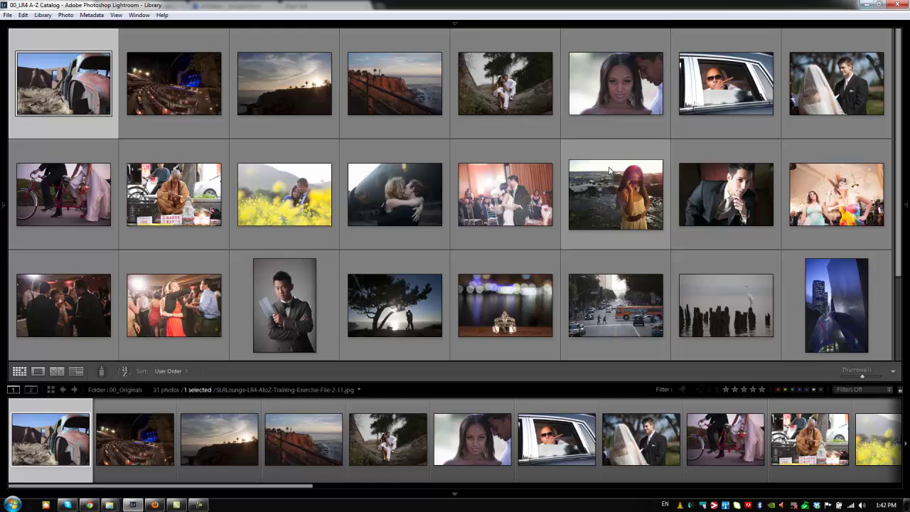
left_click(502, 89, "ctrl")
left_click(505, 194, "ctrl")
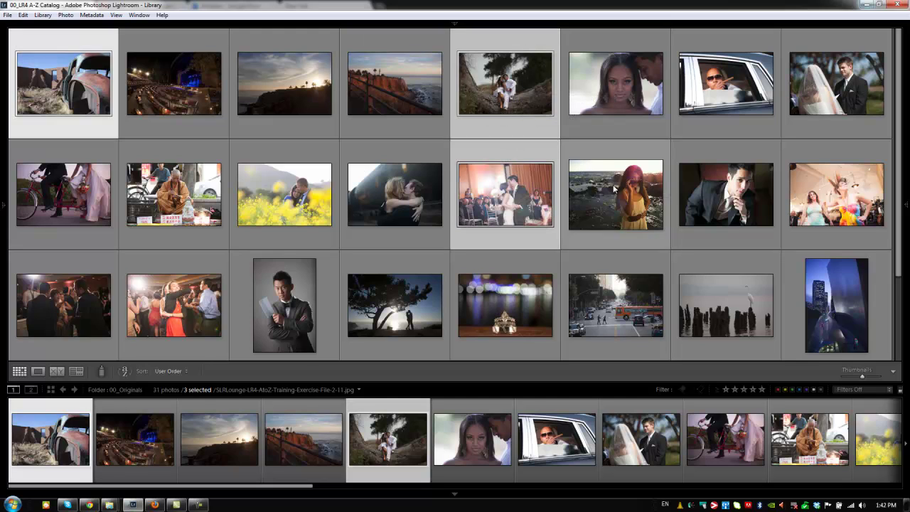
left_click(616, 194, "ctrl")
left_click(754, 199, "ctrl")
left_click(854, 196, "ctrl")
left_click(396, 204, "ctrl")
left_click(298, 217, "ctrl")
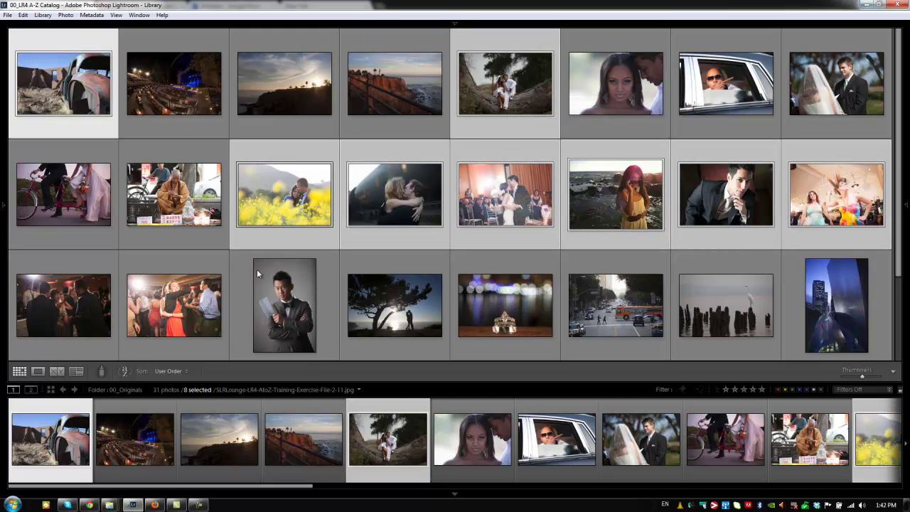
left_click(313, 264, "ctrl")
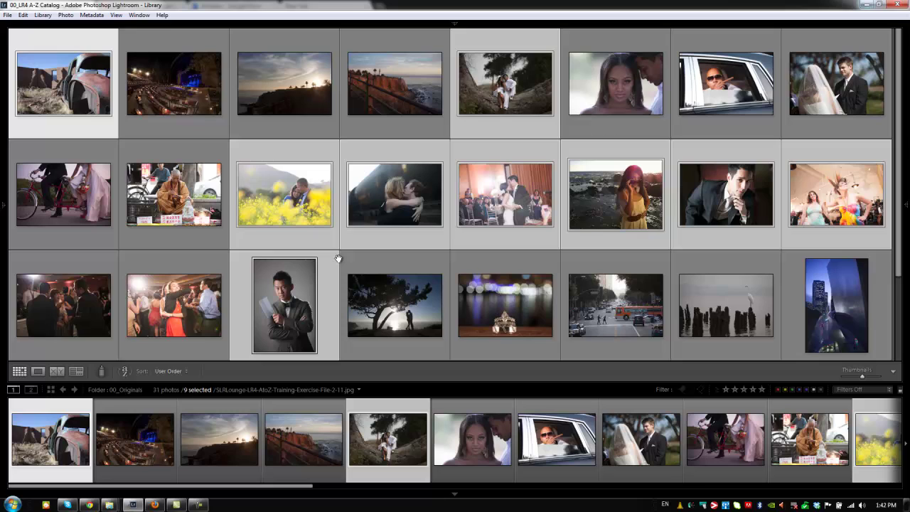
key("ctrl+bracketleft")
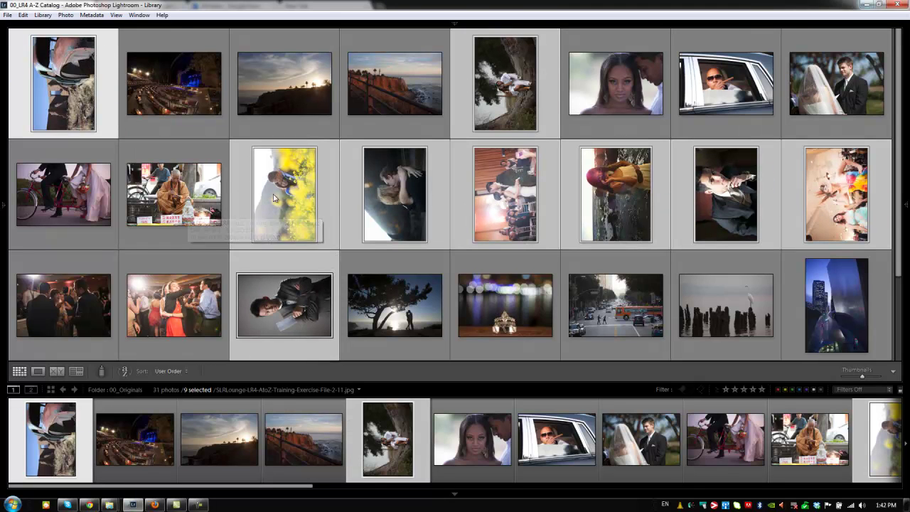
- Select the monk photo and set the Painter to paint Rotation
left_click(196, 207)
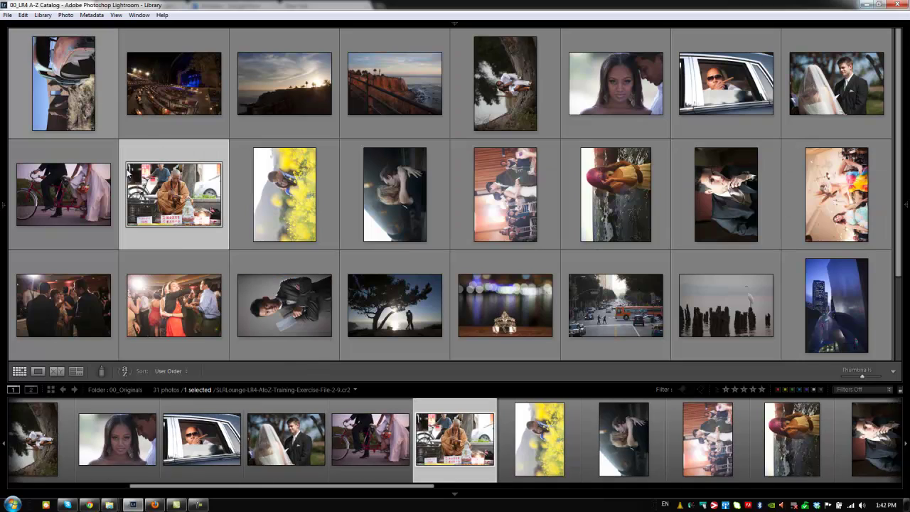
left_click(101, 371)
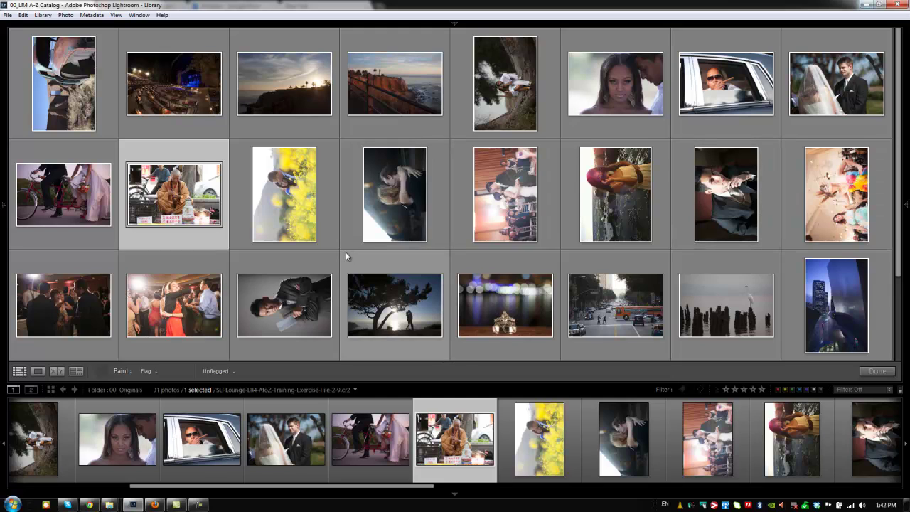
left_click(145, 371)
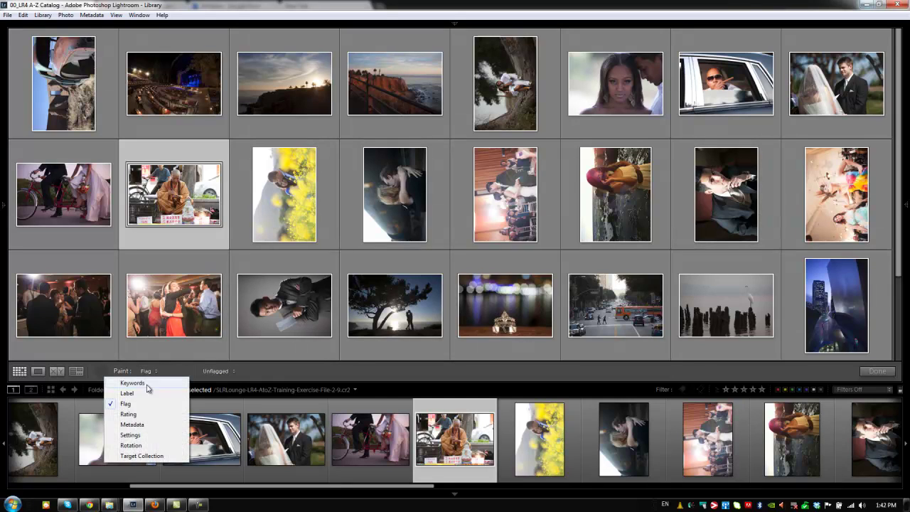
left_click(146, 446)
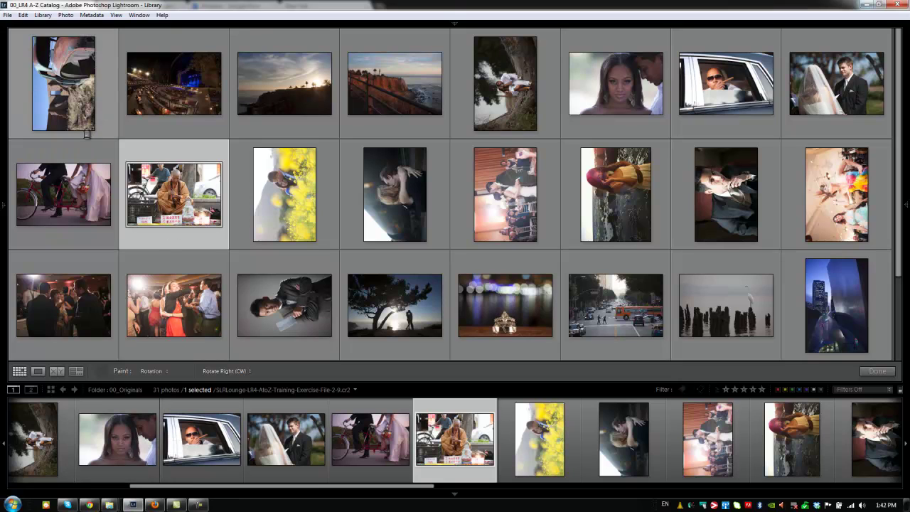
- Rotate the car, couple-by-the-tree, row 2 sideways photos and row 3 column 3 photo upright
left_click(71, 87)
left_click(507, 109)
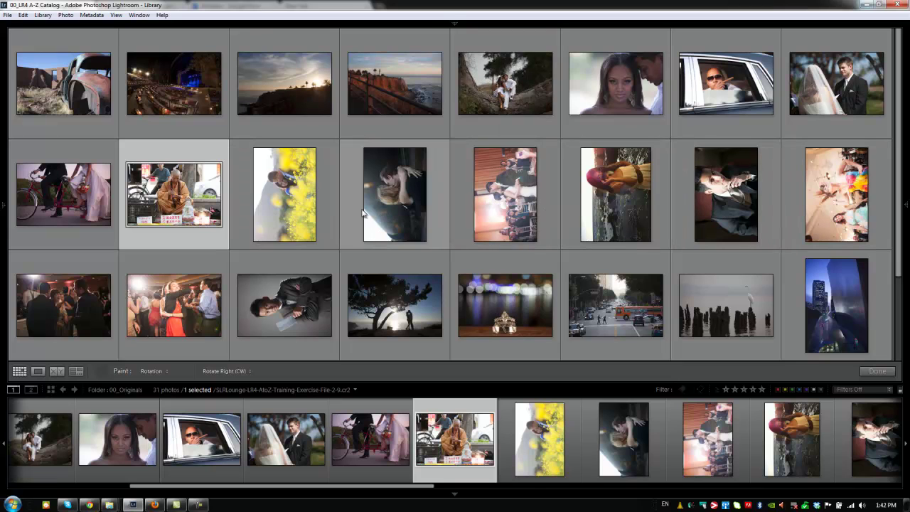
left_click_drag(302, 212, 832, 206)
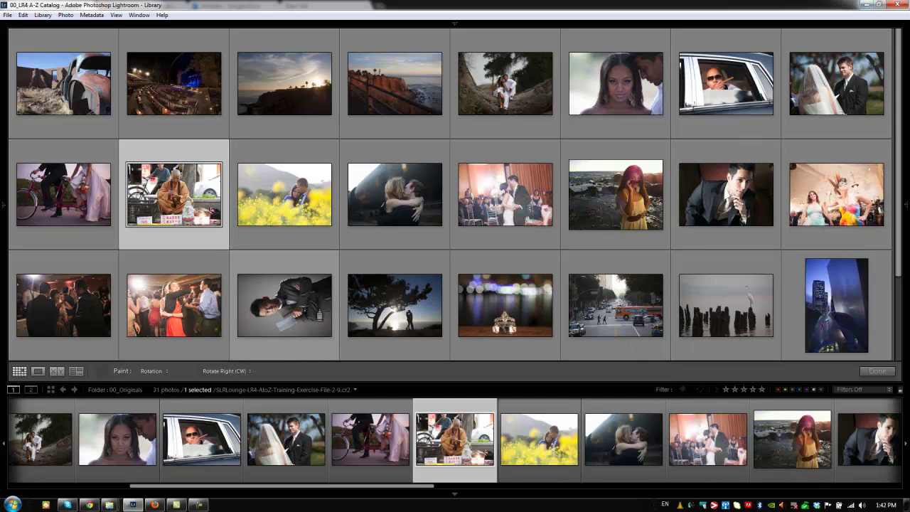
left_click(284, 305)
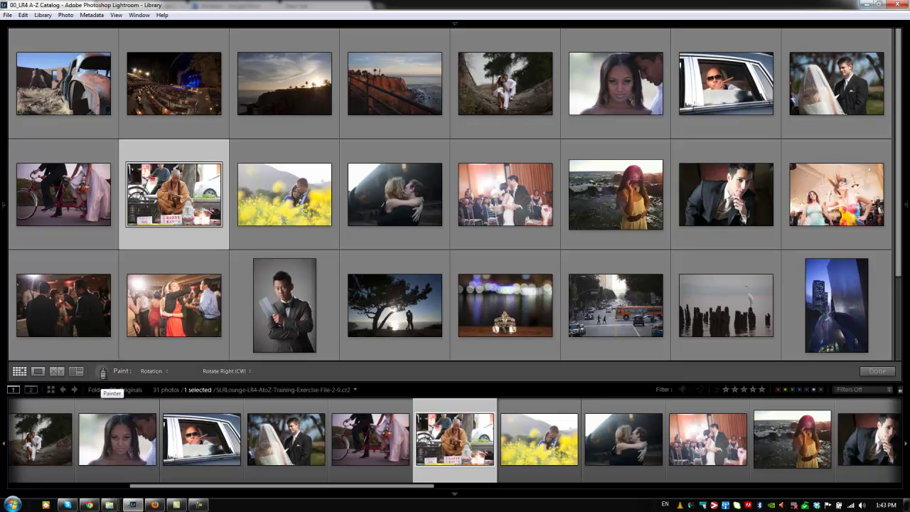
- Turn off the painter, select the car photo, and sort by Capture Time in reversed direction
left_click(102, 372)
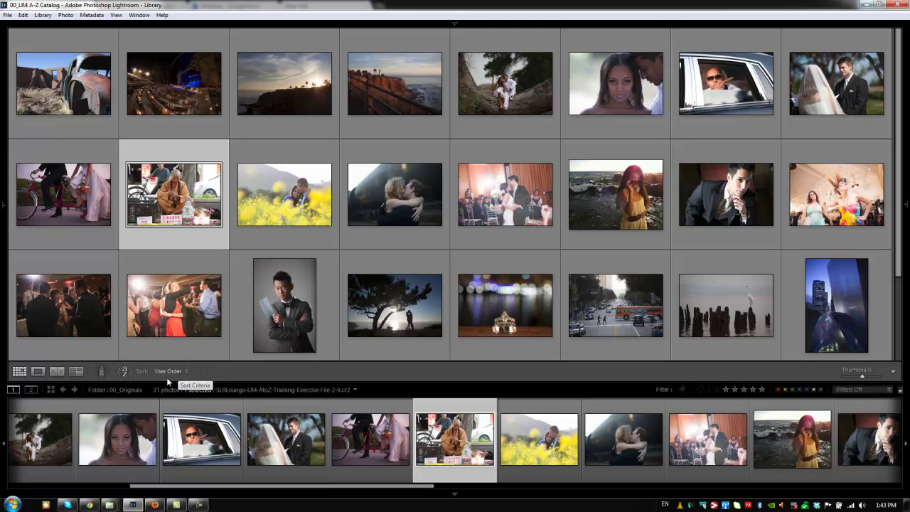
left_click(78, 84)
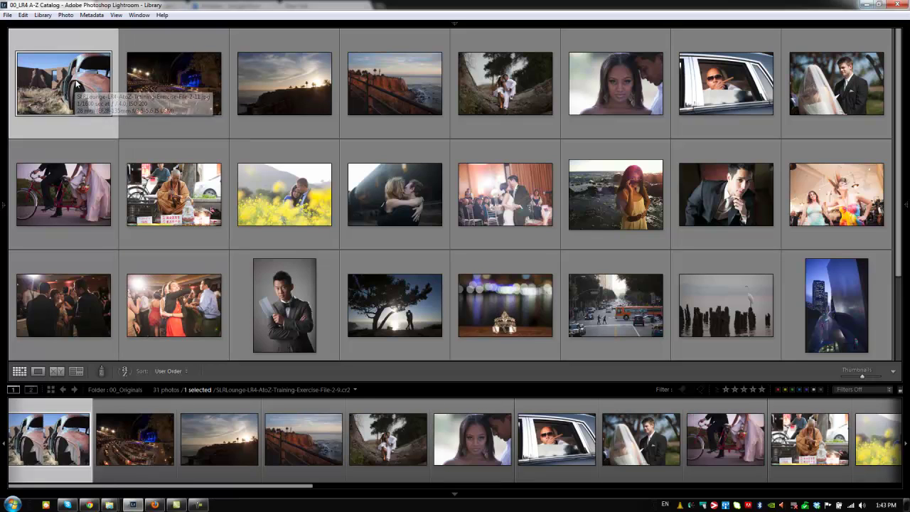
left_click(170, 371)
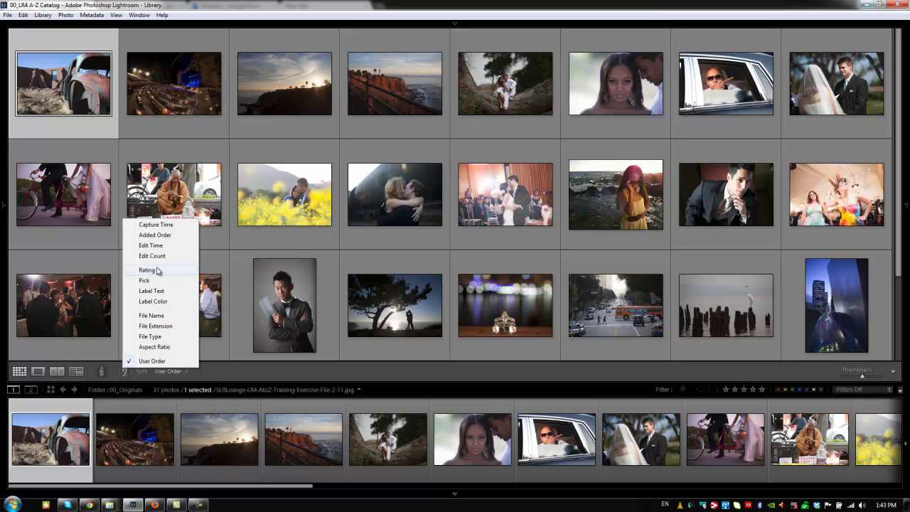
left_click(156, 225)
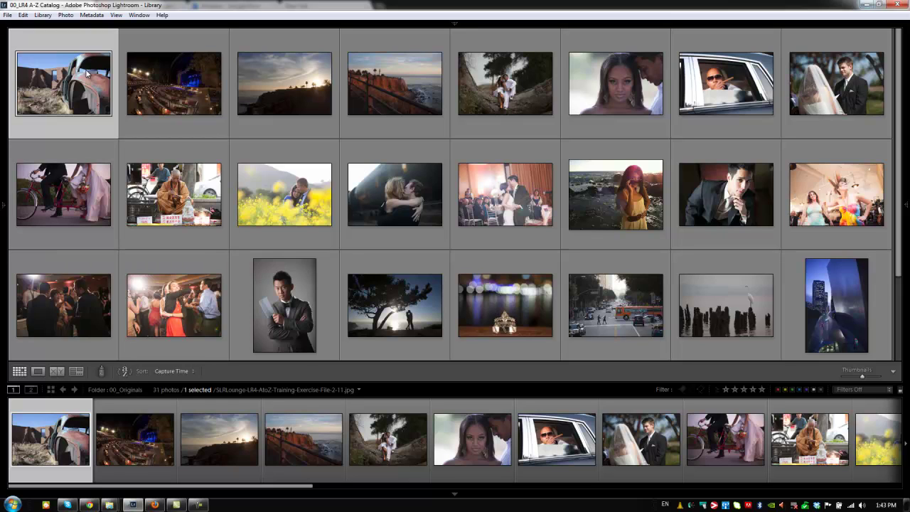
left_click(124, 371)
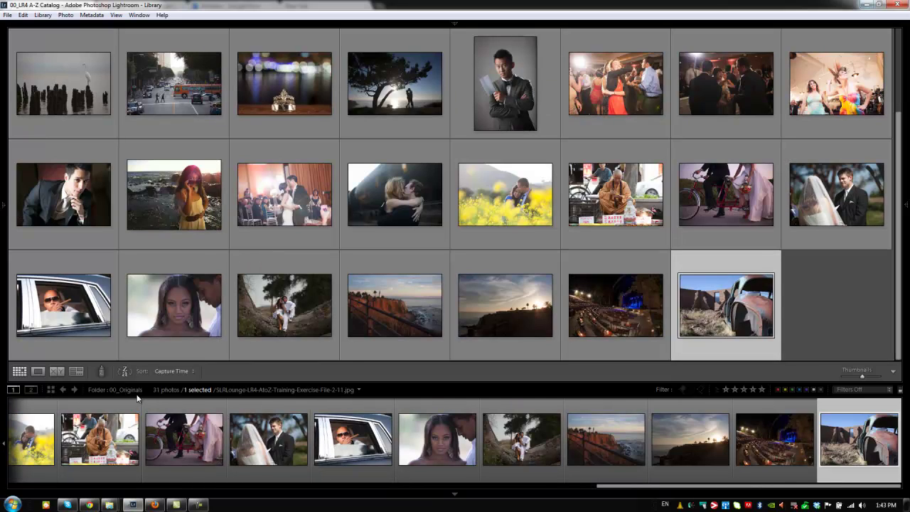
- Sort the grid by Rating ascending, then glance at the View menu's sort options
left_click(172, 371)
left_click(170, 280)
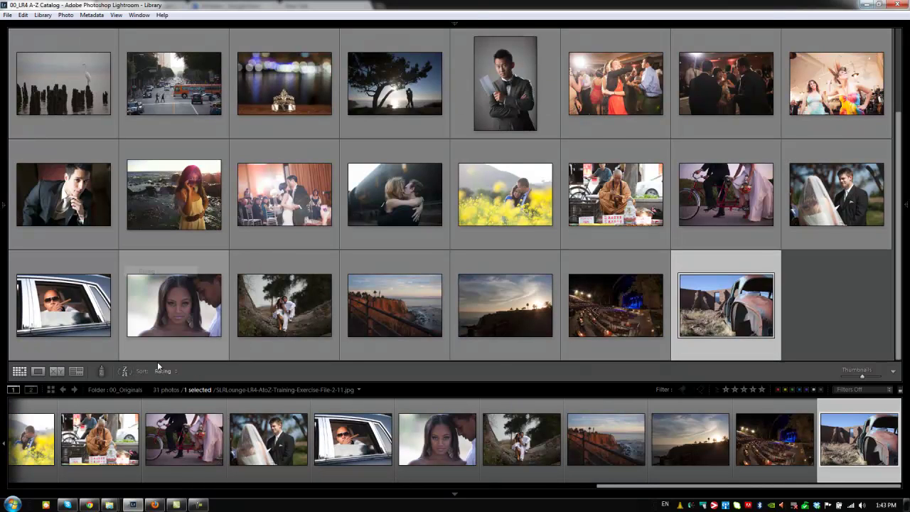
left_click(124, 370)
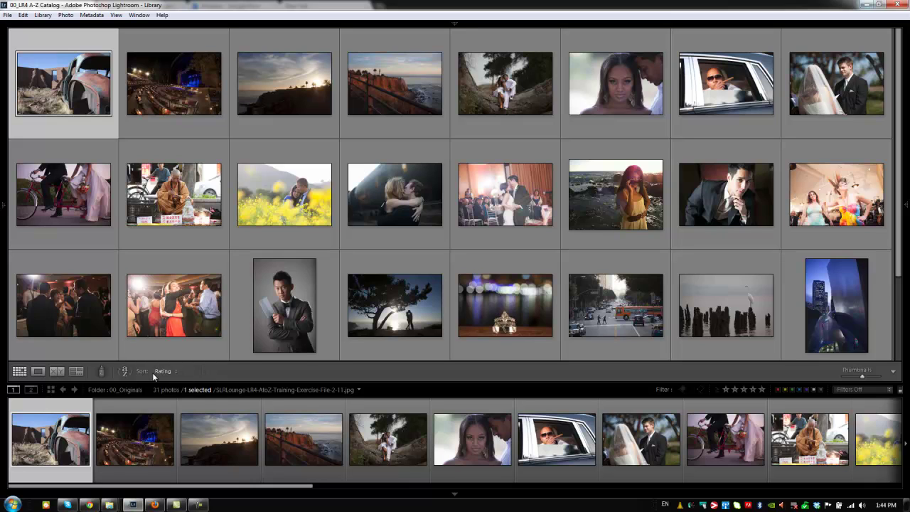
left_click(116, 15)
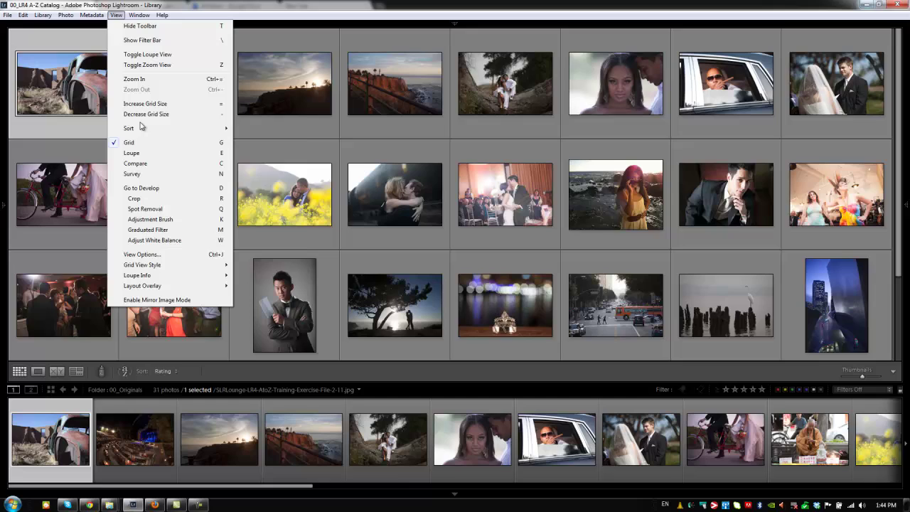
mouse_move(141, 128)
key("Escape")
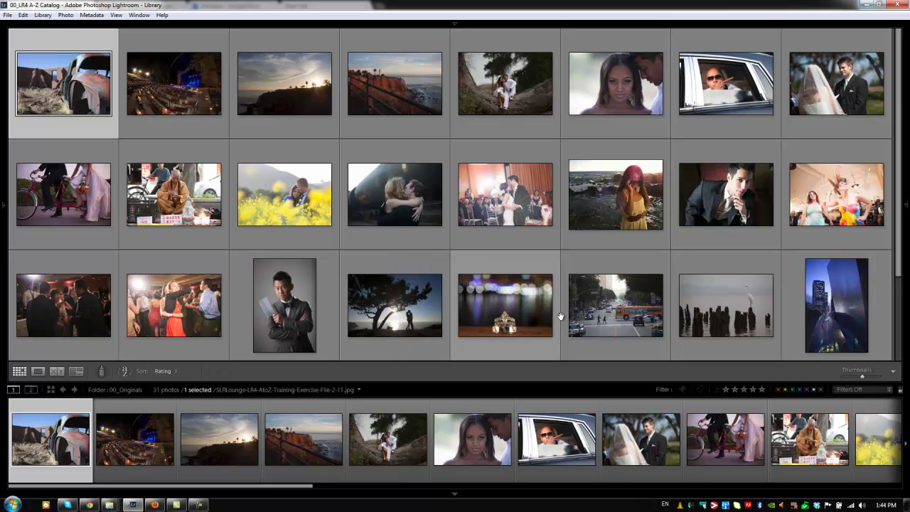
- Add Flagging, Rating, Color Label, Rotate, Navigate and Slideshow items to the grid toolbar
left_click(894, 371)
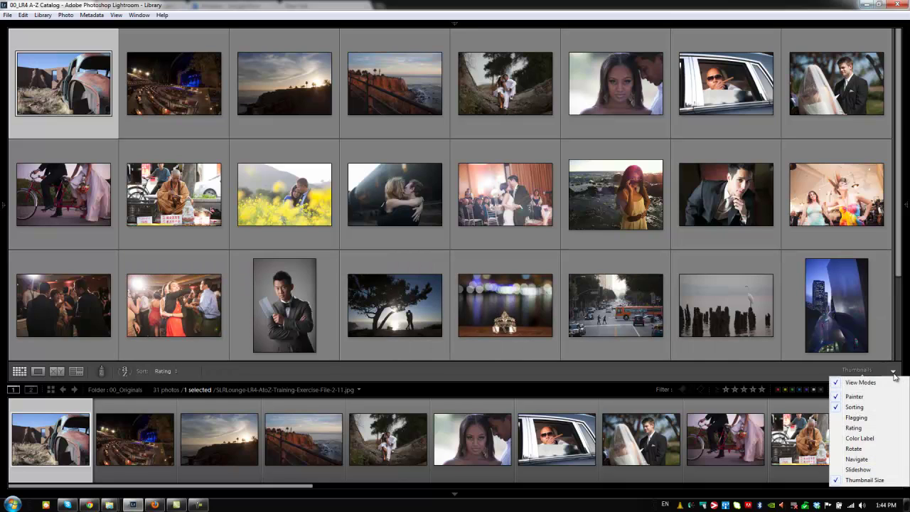
left_click(874, 421)
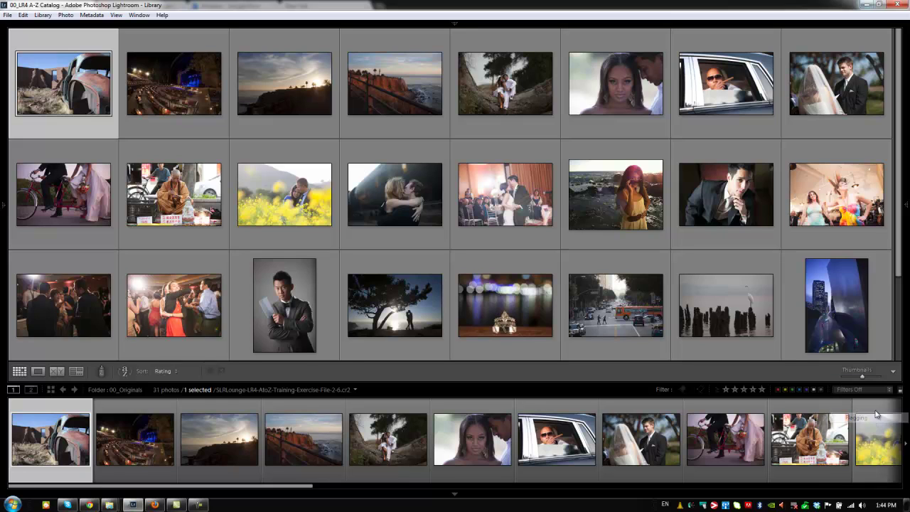
left_click(894, 371)
left_click(875, 428)
left_click(894, 372)
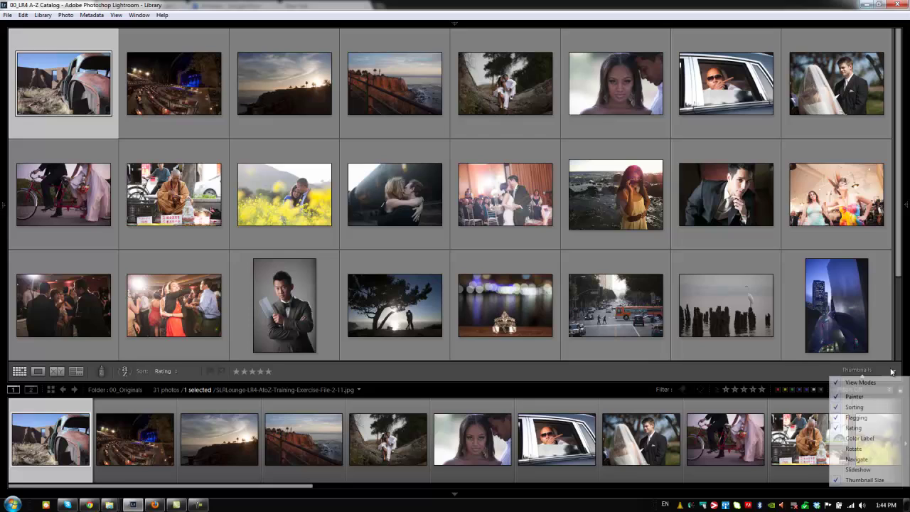
left_click(875, 438)
left_click(894, 371)
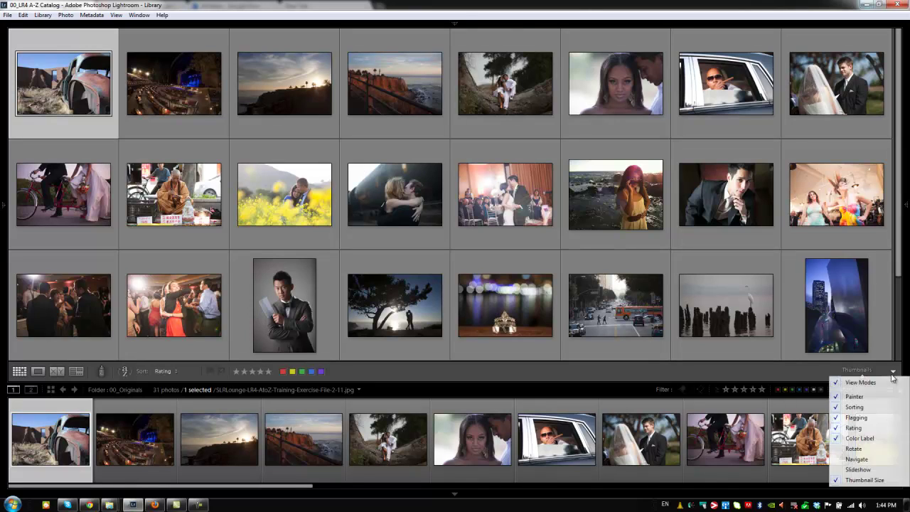
left_click(867, 449)
left_click(894, 371)
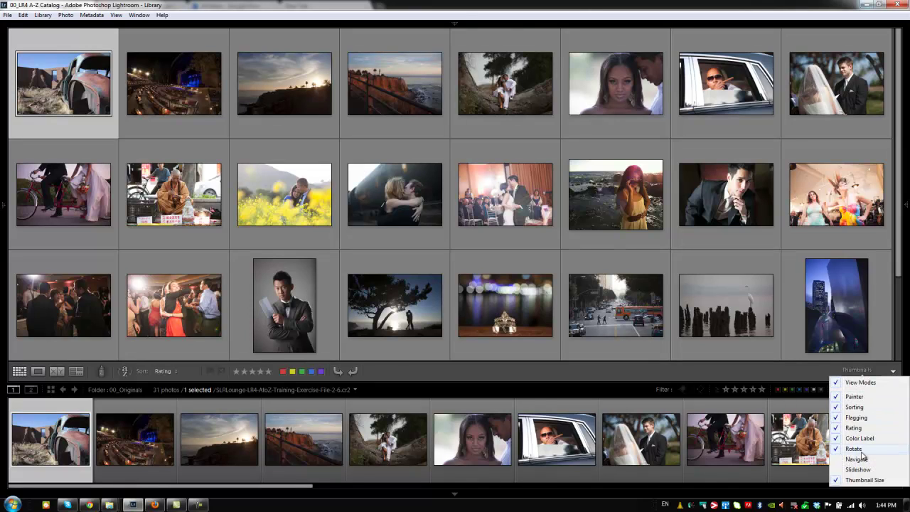
left_click(864, 460)
left_click(894, 372)
left_click(859, 469)
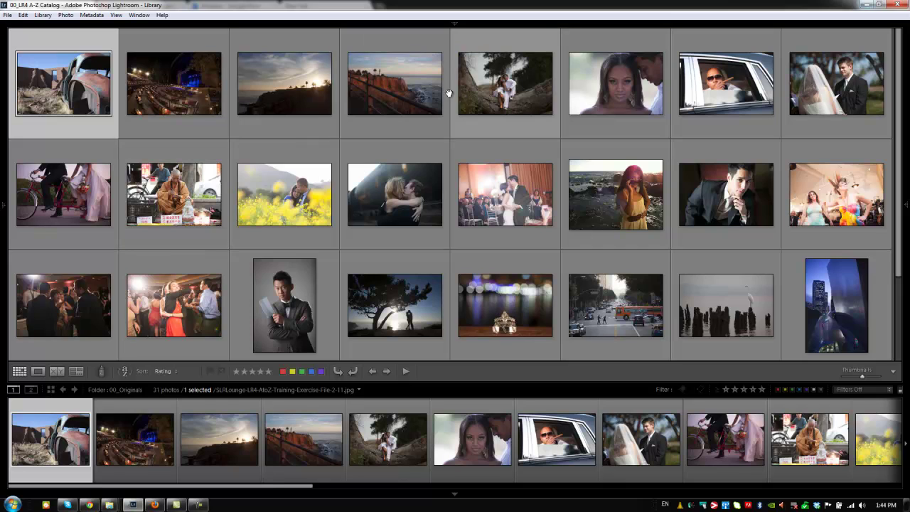
- Select the first four photos, then toggle Pick and Reject flags on and off, leaving them unflagged
left_click(377, 81, "shift")
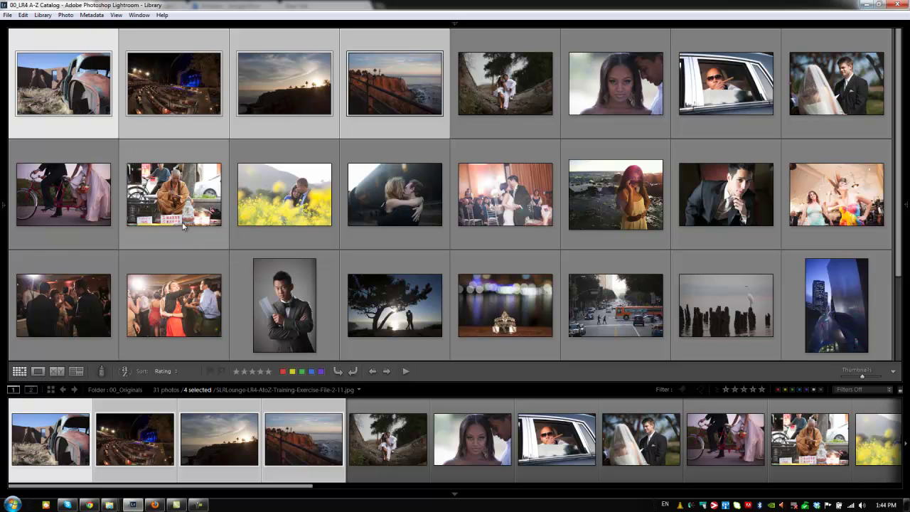
left_click(214, 371)
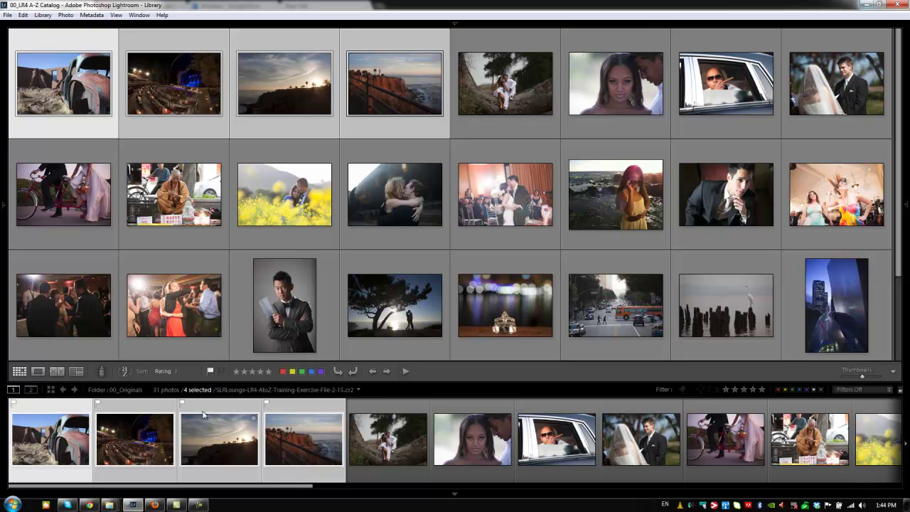
left_click(210, 370)
left_click(222, 371)
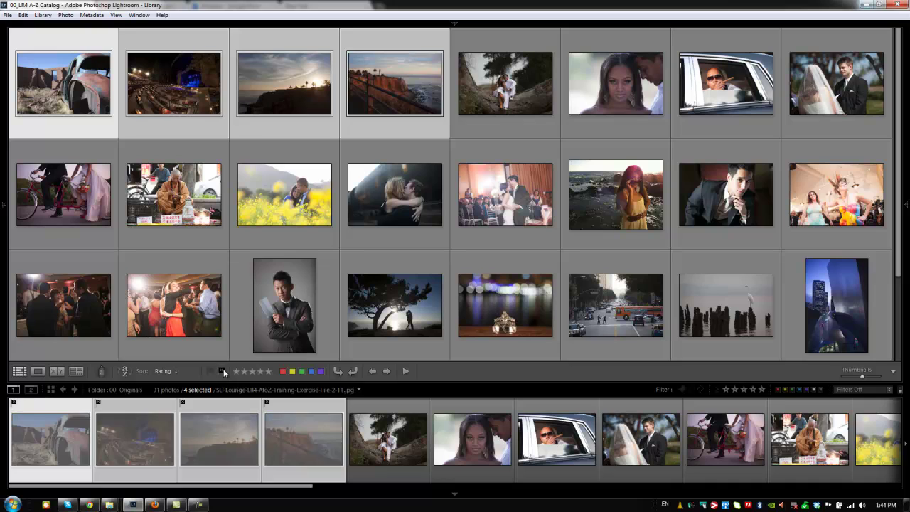
left_click(222, 371)
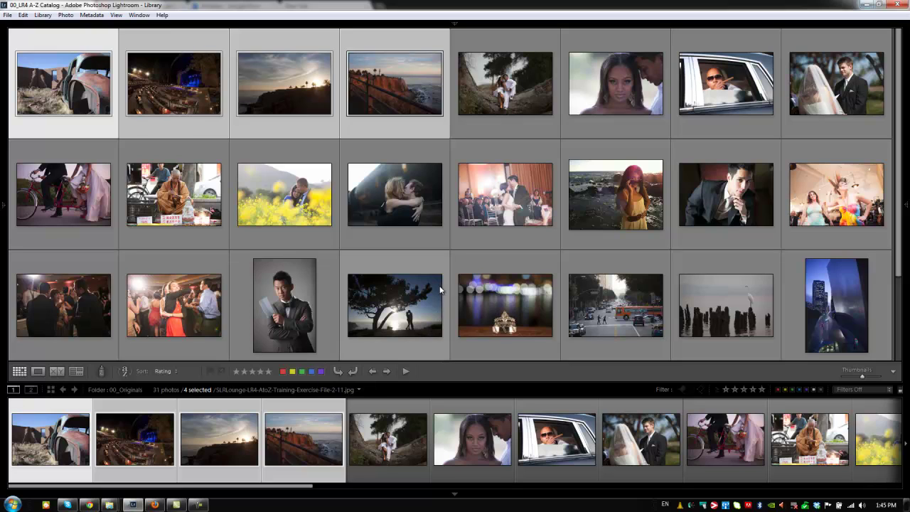
- Rotate the four selected photos left and then back clockwise with the toolbar buttons
right_click(395, 71)
left_click(374, 105)
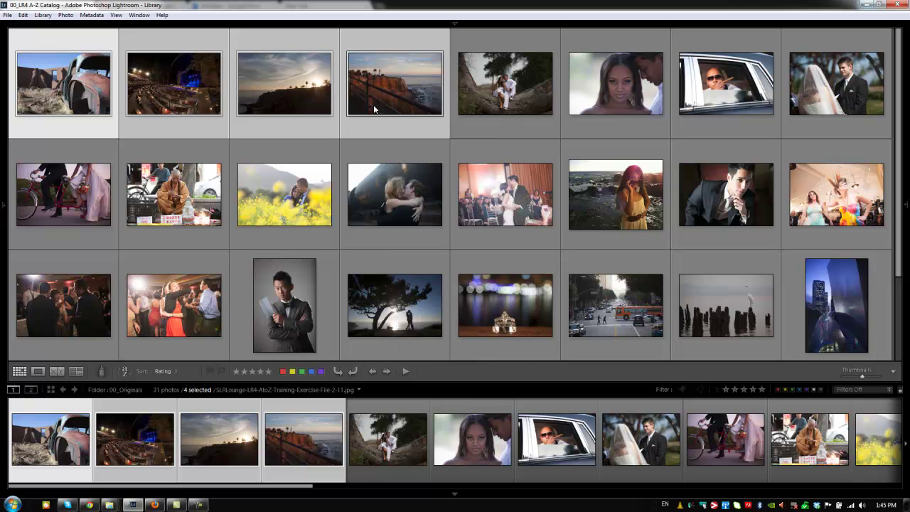
left_click(344, 371)
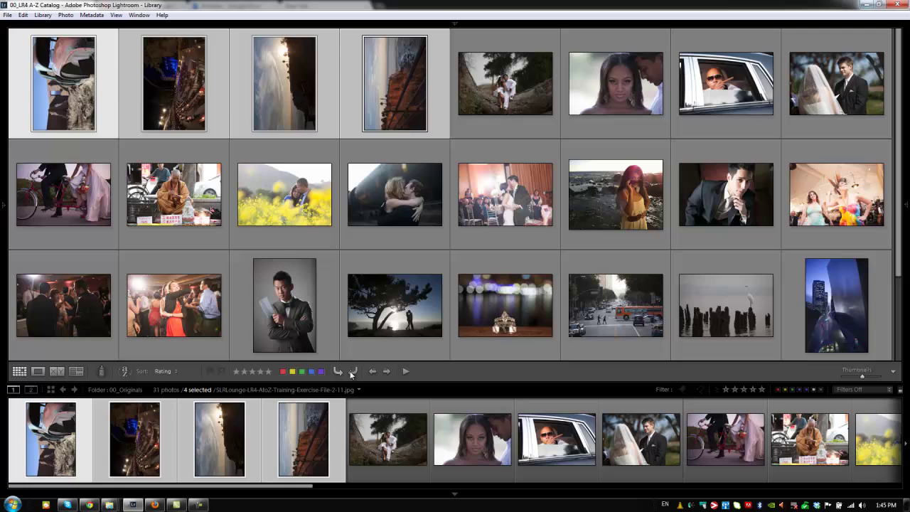
left_click(351, 371)
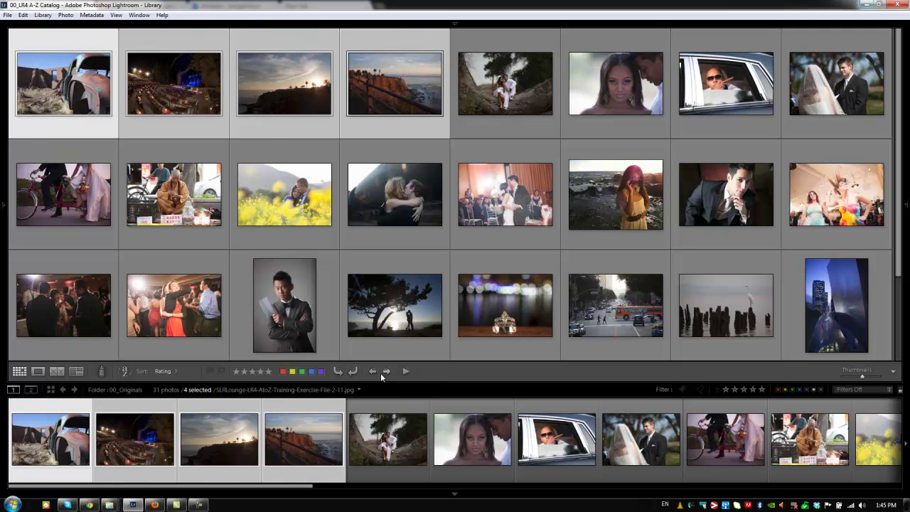
- Select the couple-on-rocks photo, step between it and the sunset photo, and open the toolbar item list
left_click(484, 84)
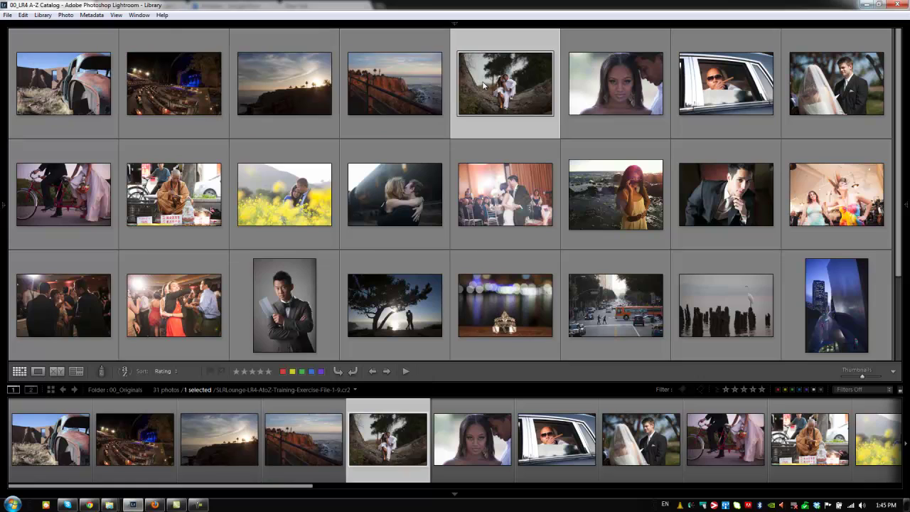
key("Left")
key("Right")
key("Left")
key("Left")
left_click(386, 371)
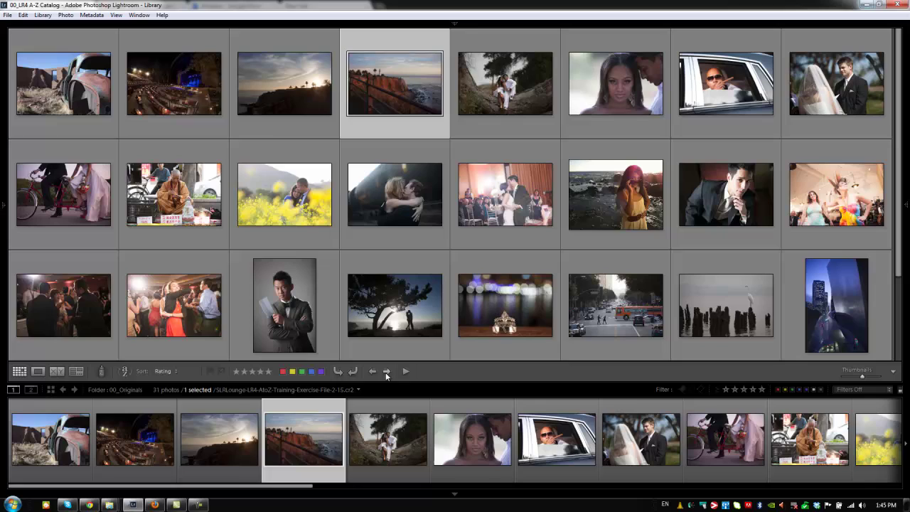
left_click(375, 371)
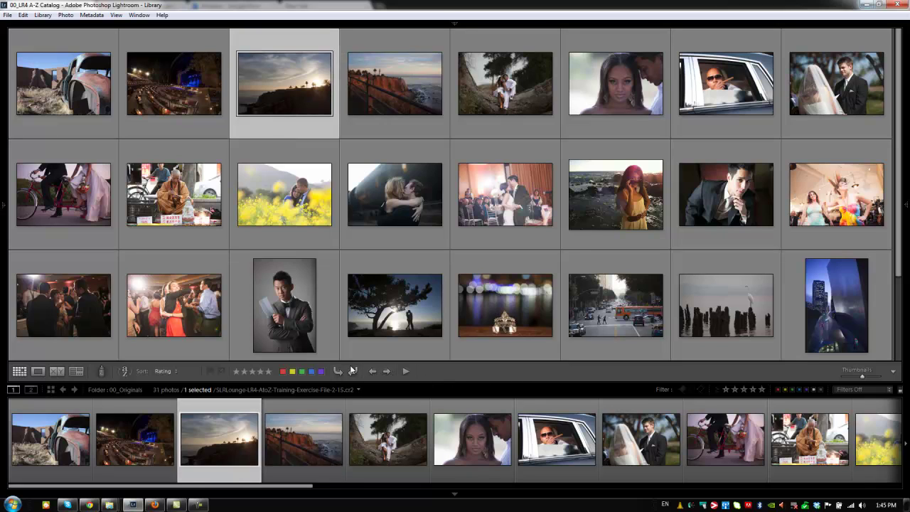
left_click(894, 370)
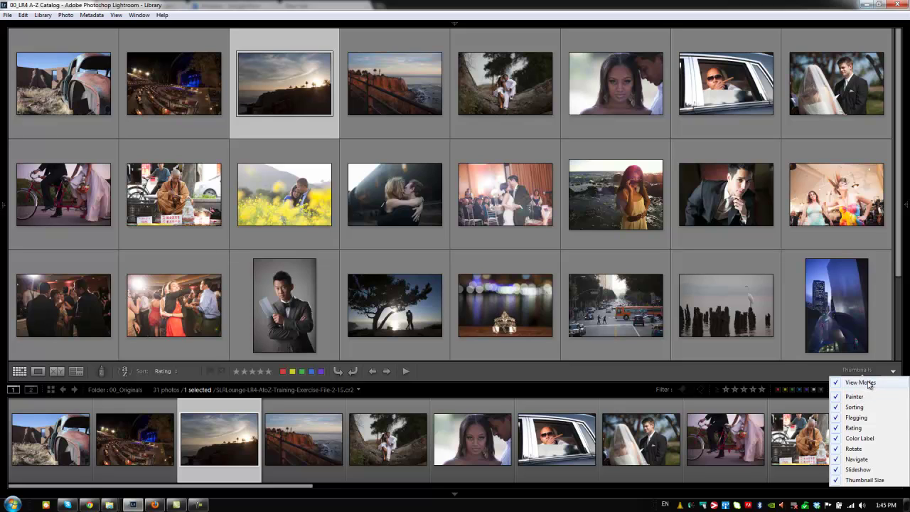
- Remove View Modes from the toolbar, and turn Color Label off and back on
left_click(869, 383)
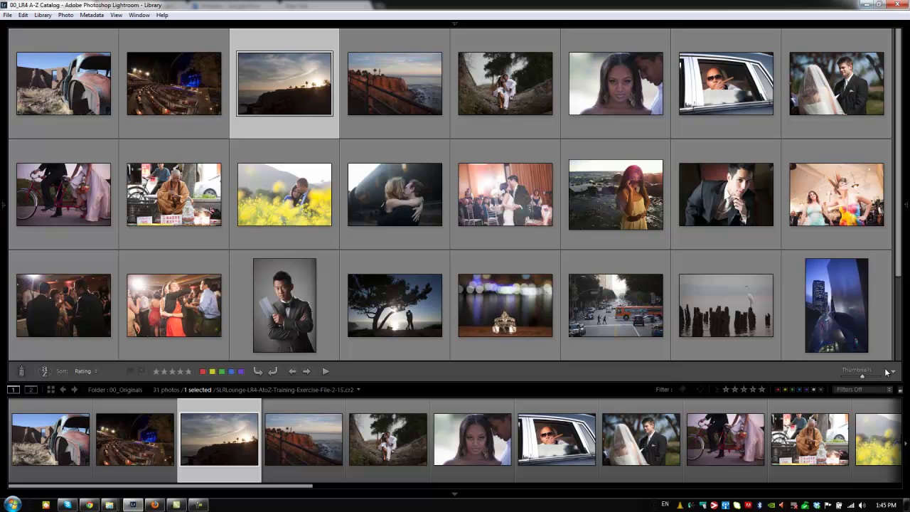
left_click(892, 371)
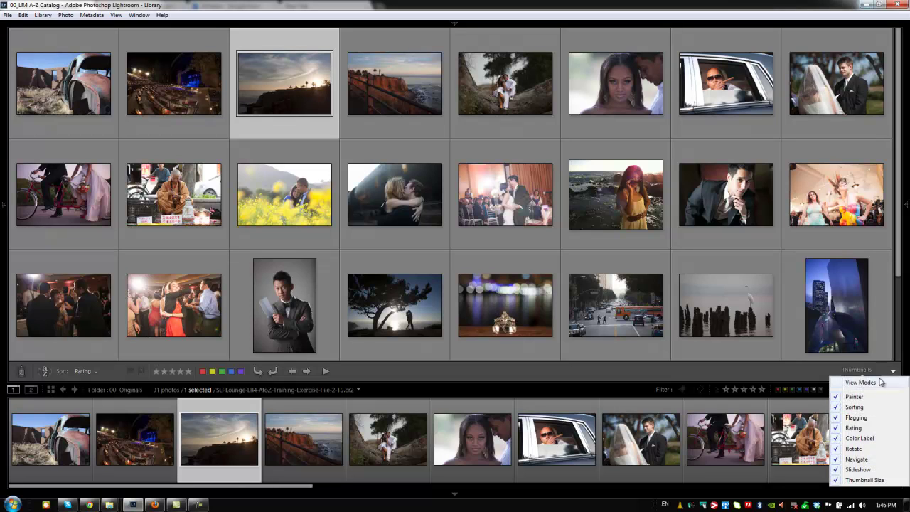
left_click(860, 438)
left_click(892, 371)
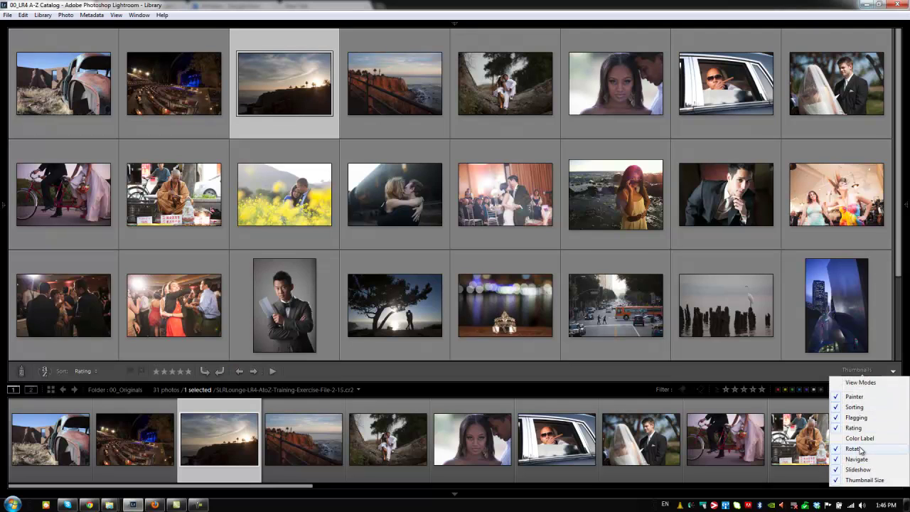
left_click(864, 439)
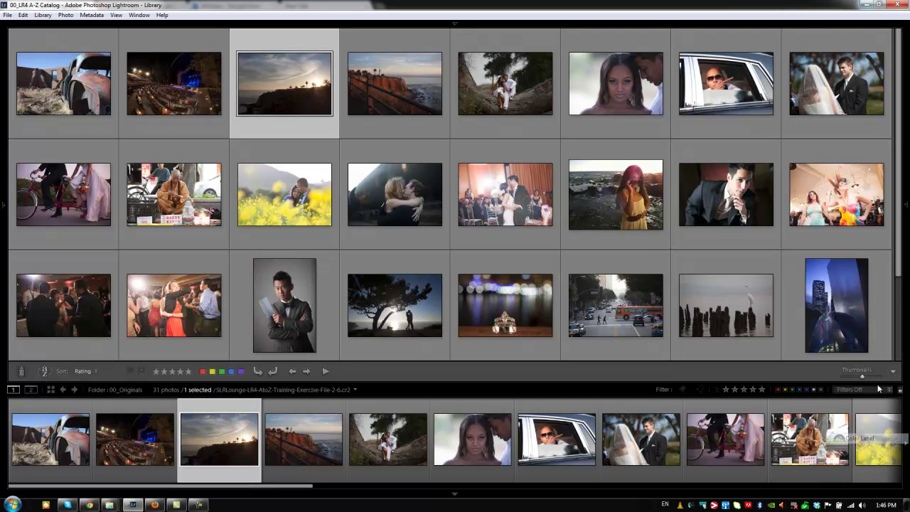
left_click(892, 372)
- Remove the Rotate, Navigate, Slideshow and Thumbnail Size items from the toolbar
left_click(852, 449)
left_click(894, 371)
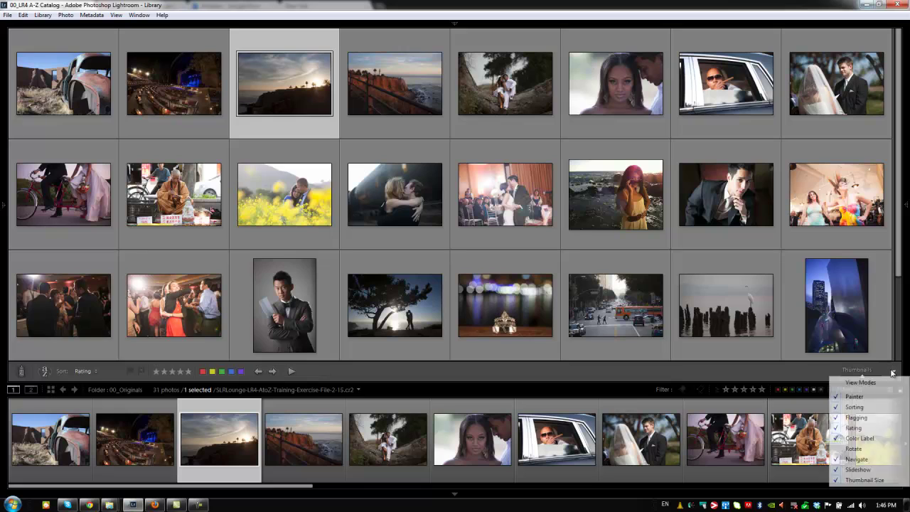
left_click(857, 459)
left_click(893, 371)
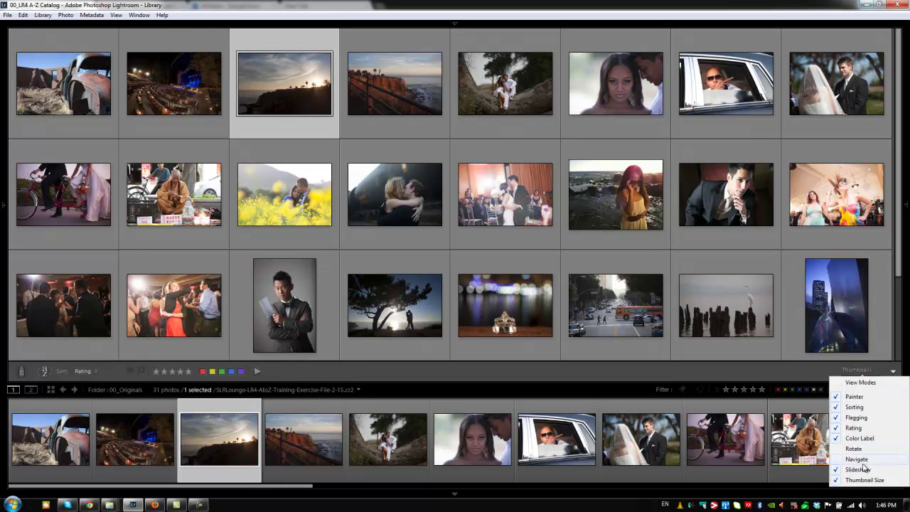
left_click(894, 371)
left_click(893, 371)
left_click(873, 481)
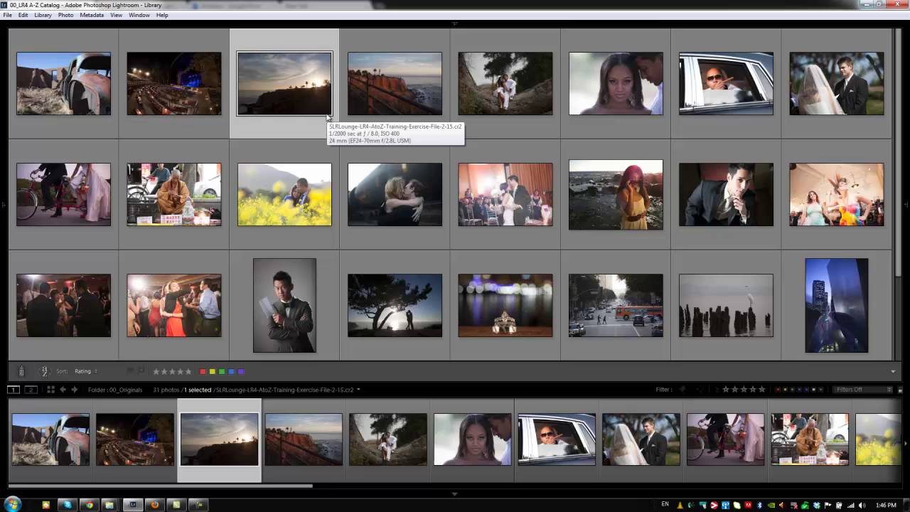
- Flag the sunset photo as a pick and give the couple-on-rocks photo five stars
key("p")
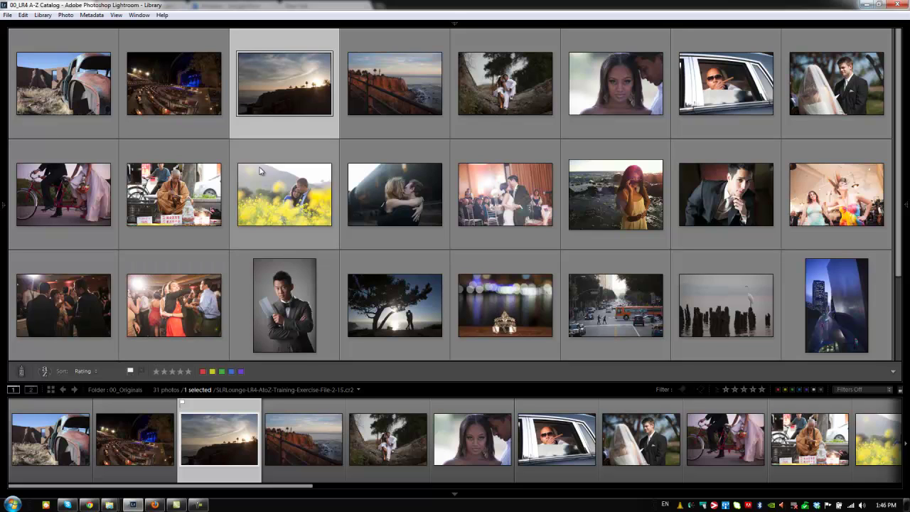
key("Right")
key("Right")
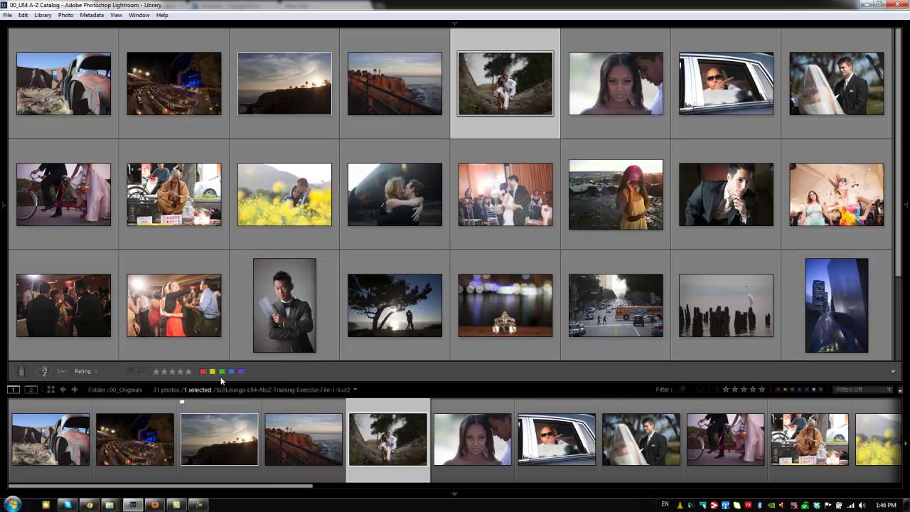
key("5")
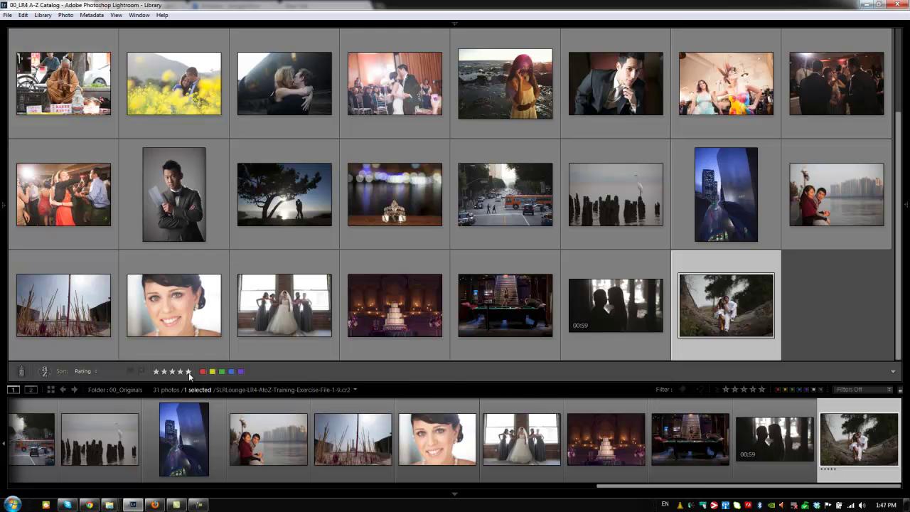
- Hide the grid toolbar, show both side panels, and select the rusty car photo at the top
key("t")
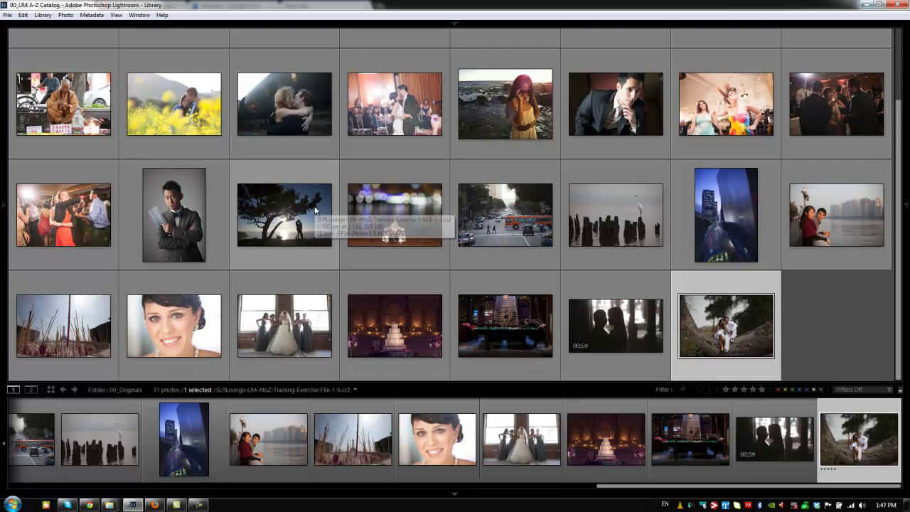
key("Tab")
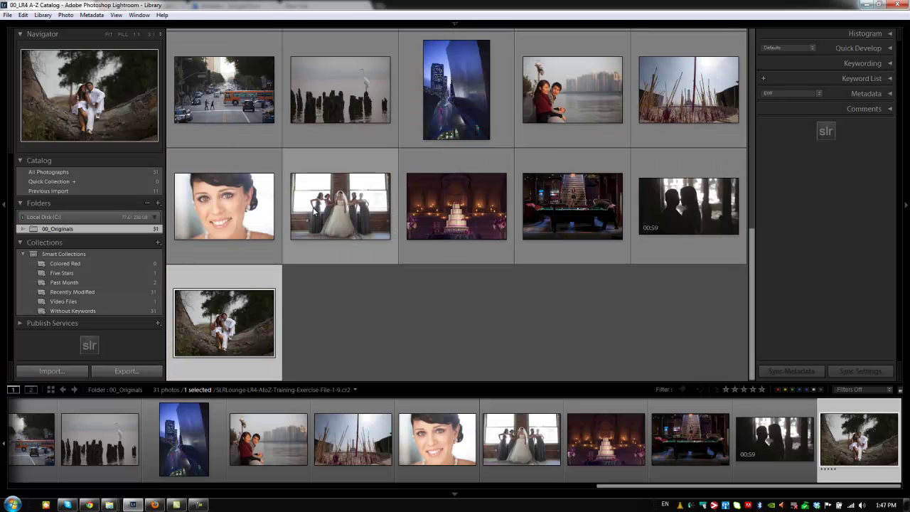
scroll(264, 194, "up", 5)
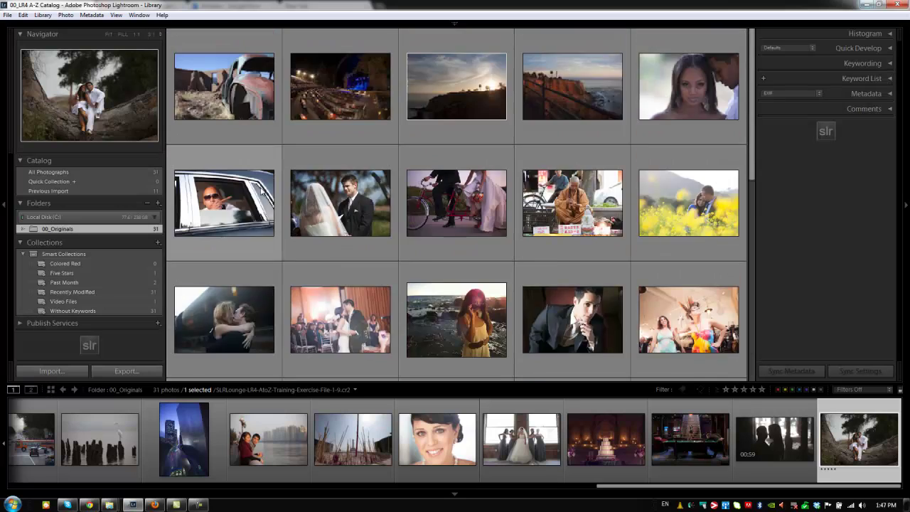
left_click(256, 103)
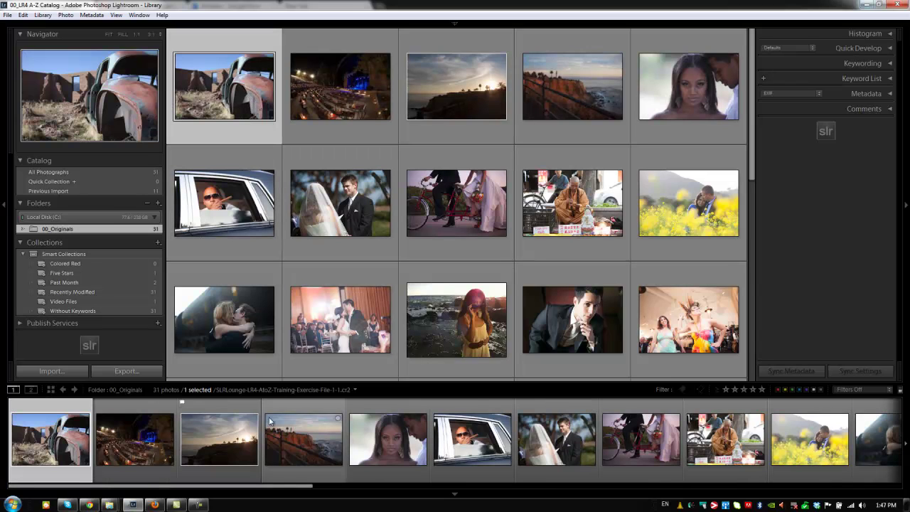